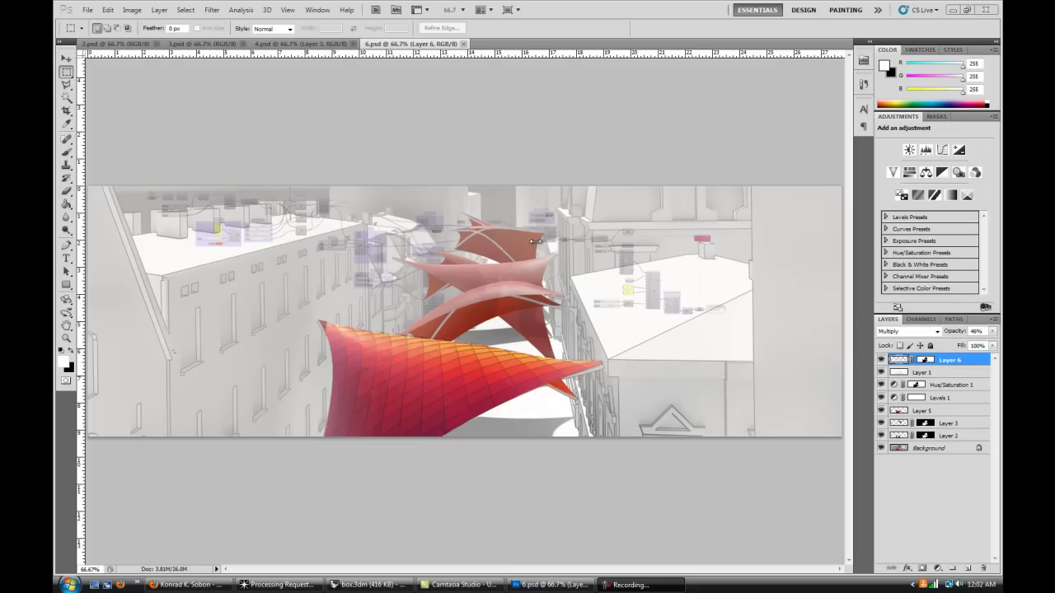
Step: Look through the open street canopy renderings 2.psd, 3.psd, 4.psd and 6.psd
key(ctrl+Tab)
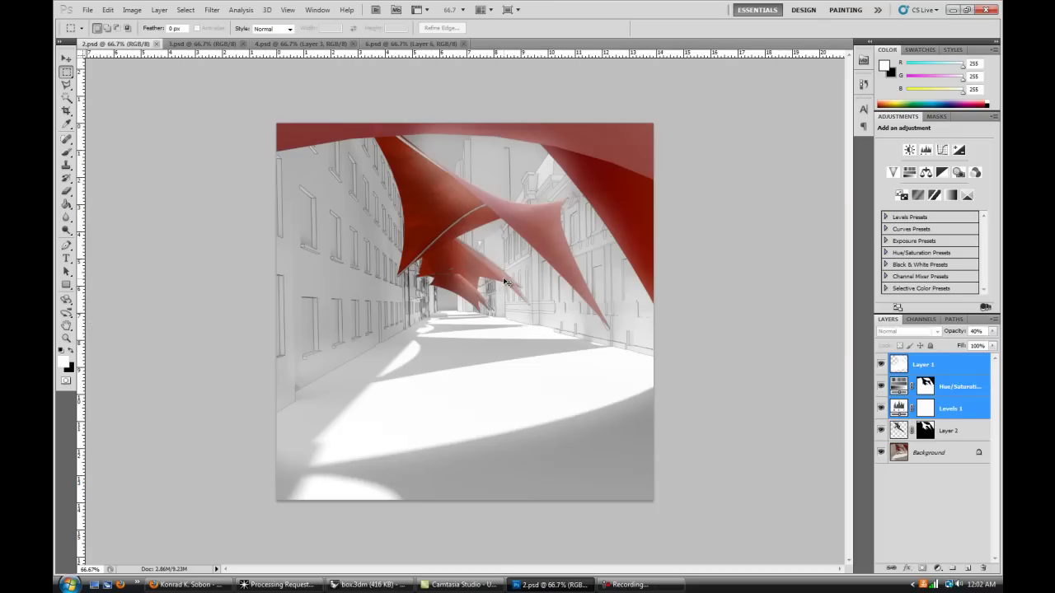
key(ctrl+Tab)
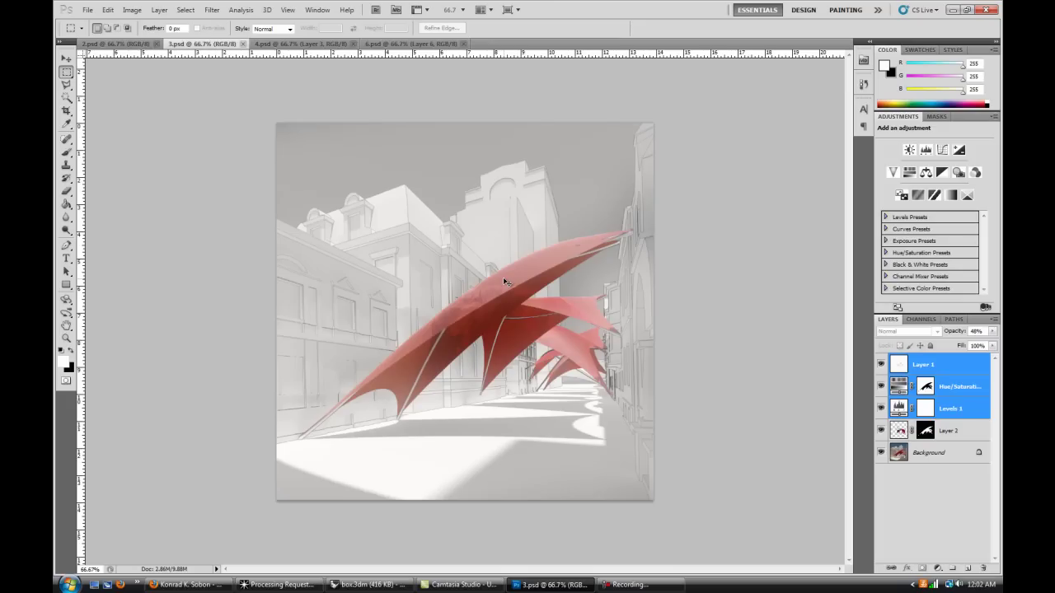
key(ctrl+Tab)
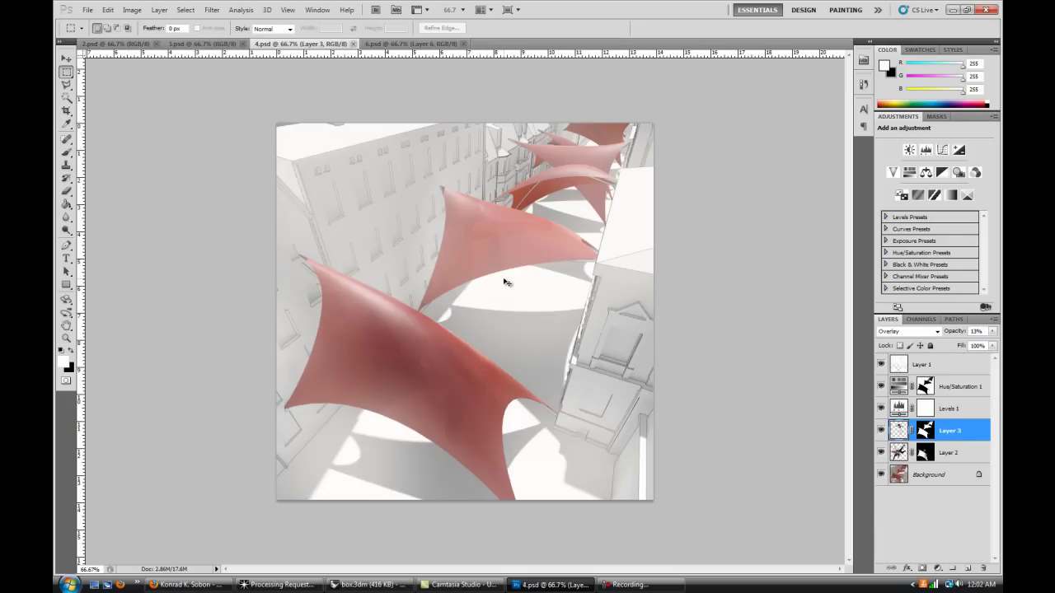
key(ctrl+Tab)
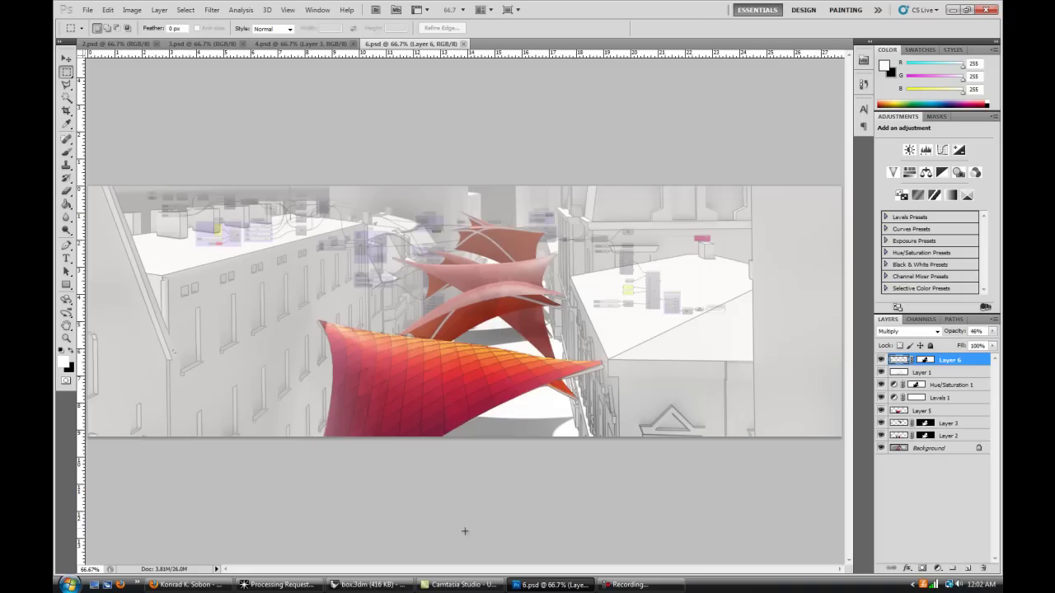
Step: Switch to box.3dm in Rhino and hide the row of shaded canopy meshes and surfaces, leaving the Grasshopper wireframe preview
click(373, 584)
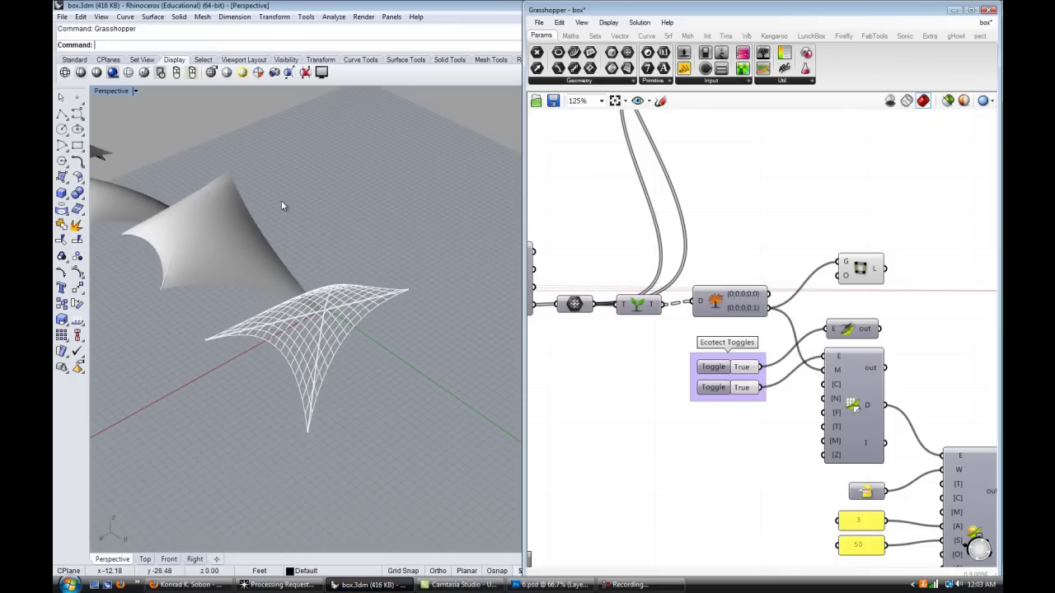
scroll(360, 240, down, 8)
right_drag(305, 263, 466, 366)
scroll(132, 138, up, 7)
scroll(237, 219, down, 3)
scroll(492, 378, up, 7)
scroll(461, 364, down, 5)
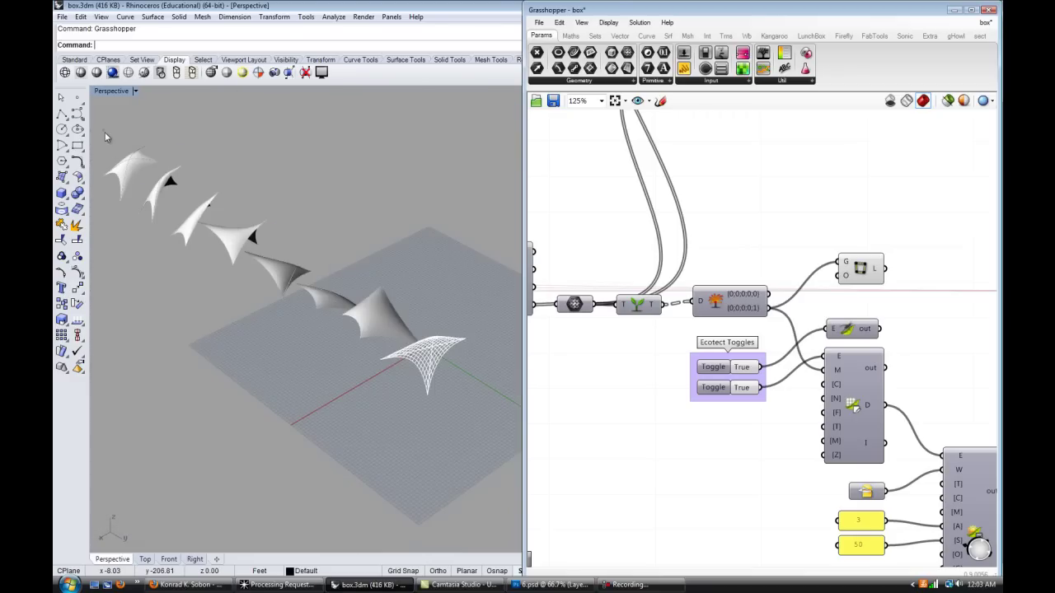
drag(105, 132, 477, 413)
text(Hide)
key(Return)
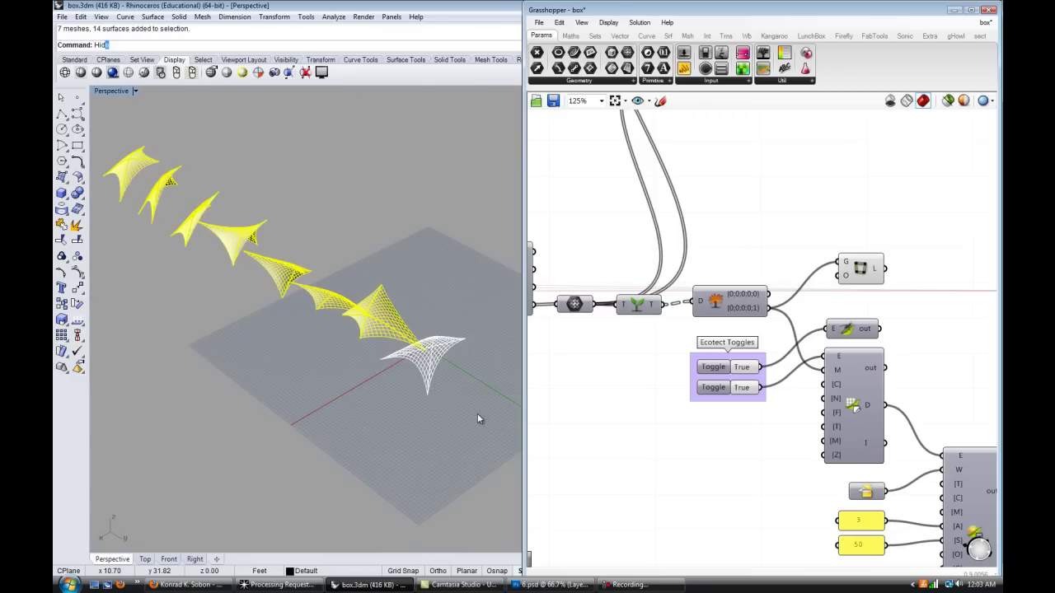
scroll(470, 365, up, 5)
right_drag(470, 366, 445, 362)
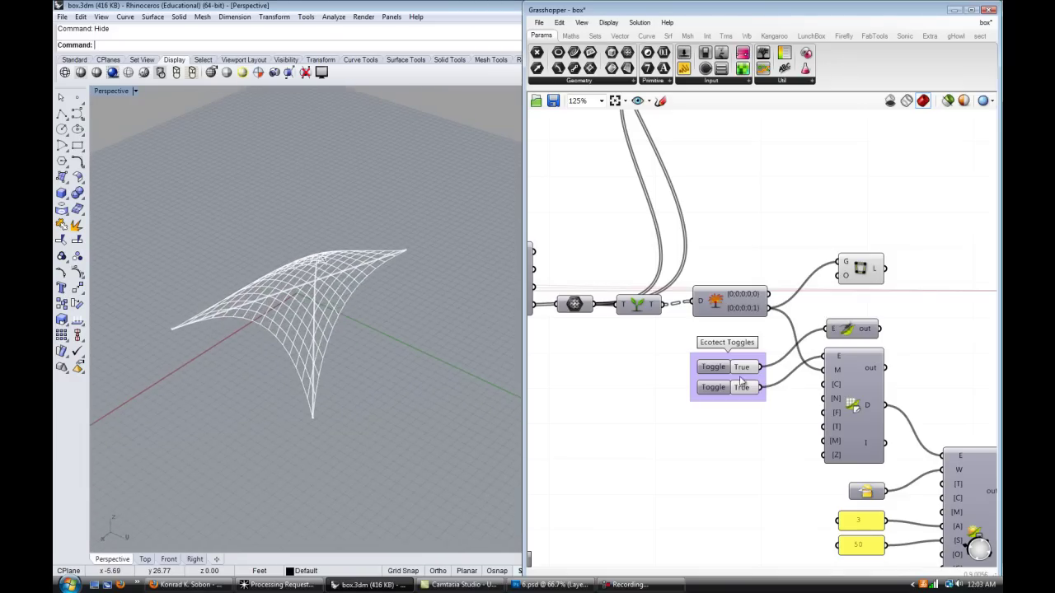
Step: Turn on the preview of the Grasshopper Box component to view the starting volume, and switch it off again
scroll(655, 339, down, 5)
scroll(738, 301, down, 3)
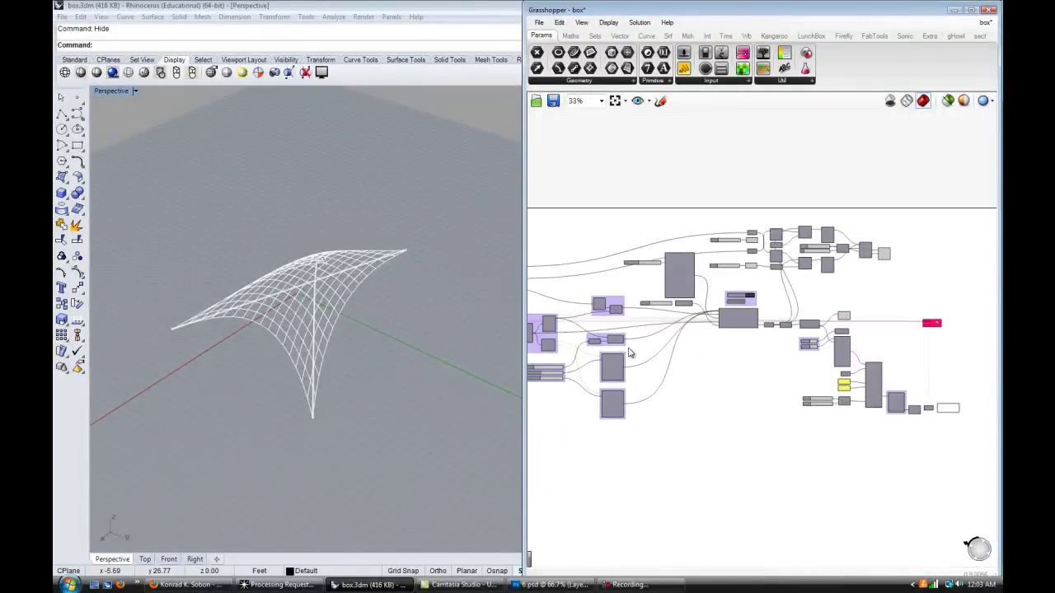
scroll(735, 311, up, 8)
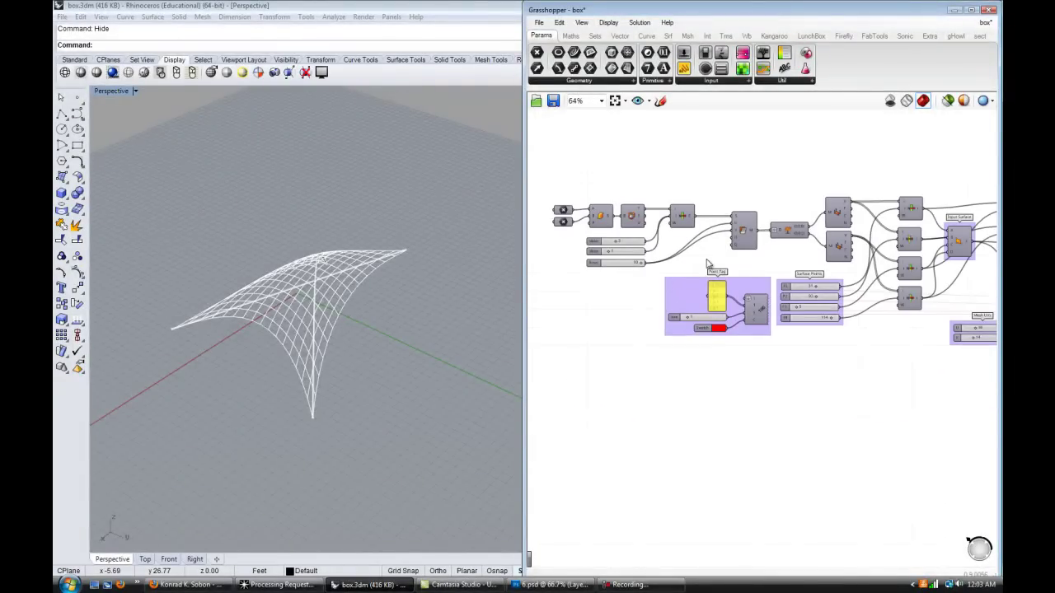
scroll(737, 276, down, 2)
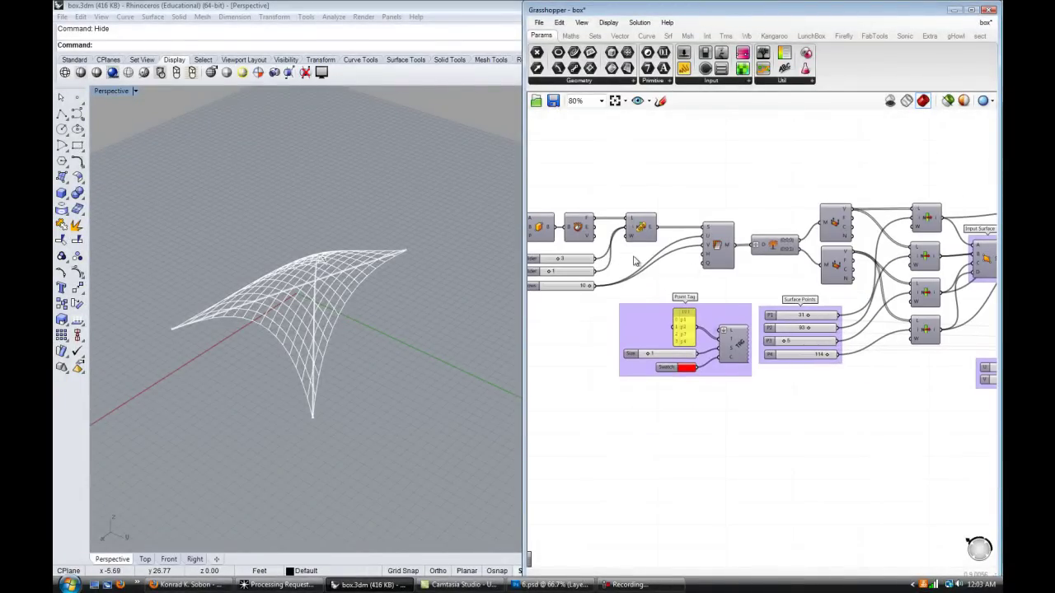
scroll(637, 260, up, 1)
right_drag(637, 261, 726, 247)
right_click(719, 234)
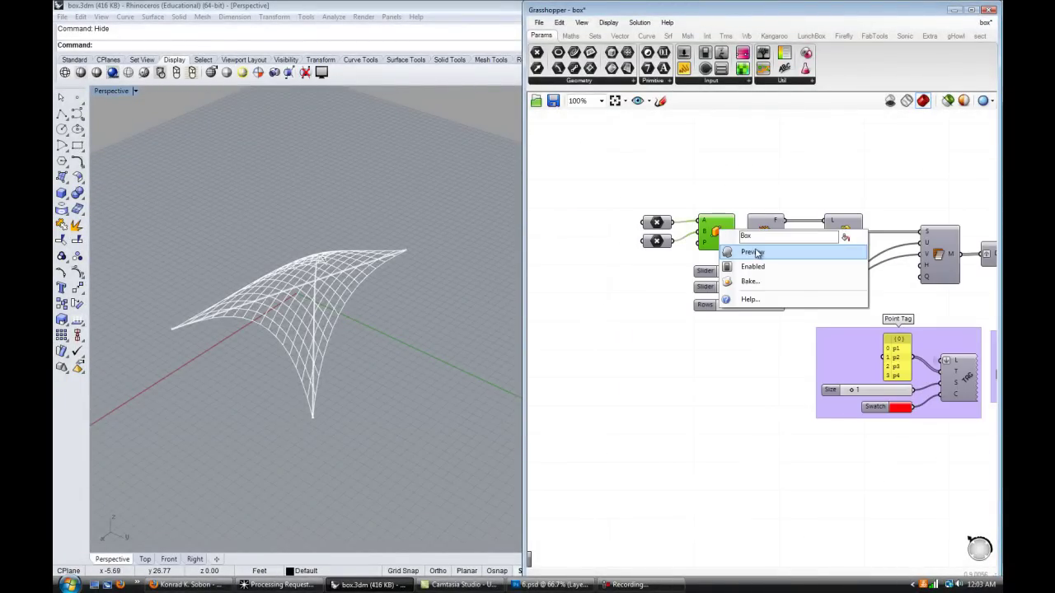
click(752, 251)
click(444, 300)
right_drag(332, 302, 387, 290)
right_click(714, 229)
click(747, 251)
Step: Turn on the preview of both mesh component nodes so their vertices display as two grids of points
right_drag(777, 258, 628, 258)
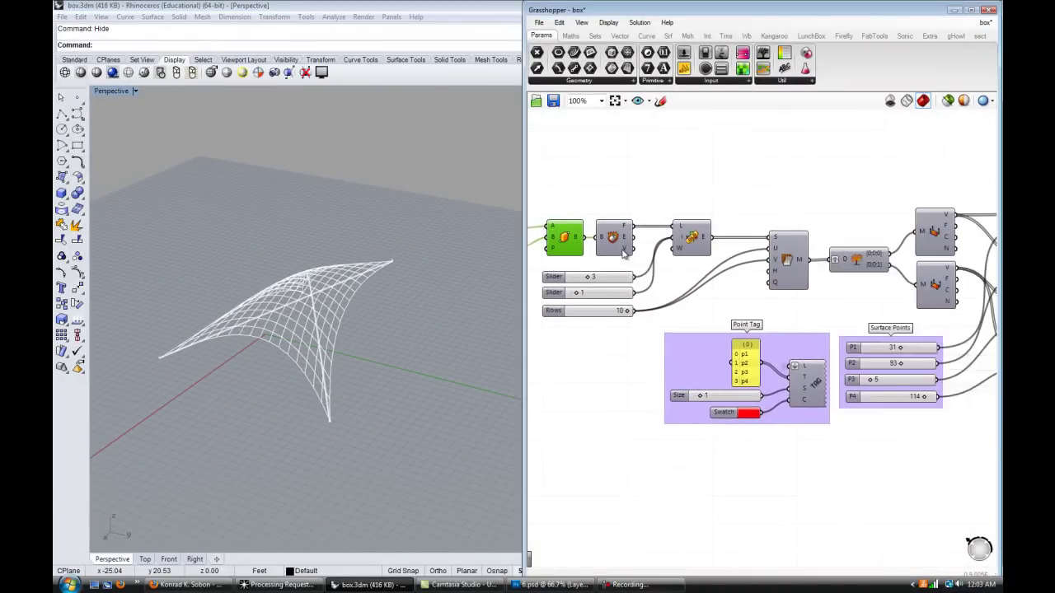
scroll(651, 255, up, 2)
right_drag(747, 258, 662, 227)
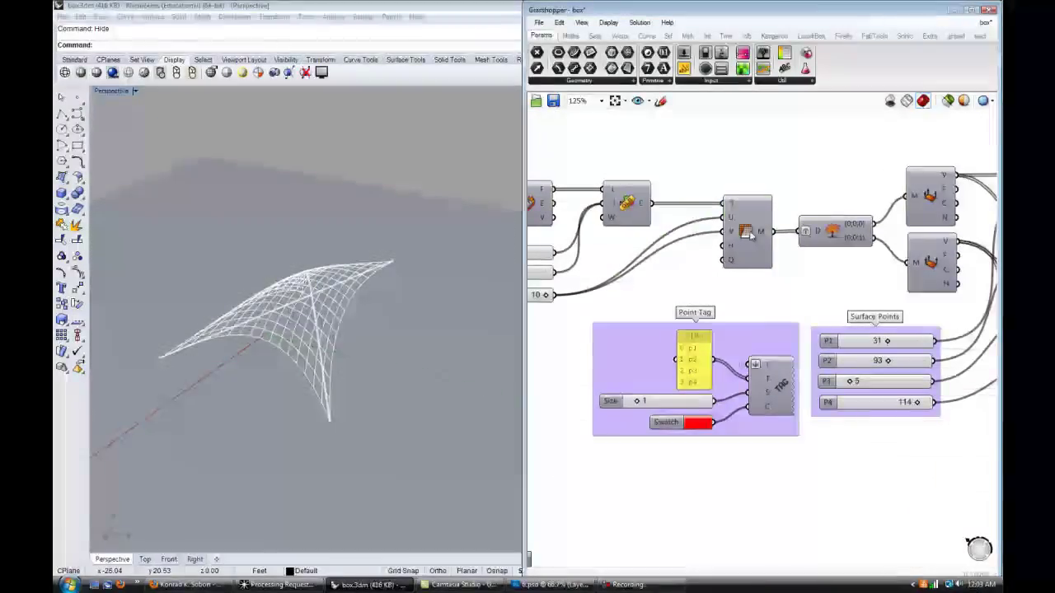
click(758, 247)
right_drag(864, 281, 650, 272)
right_click(718, 191)
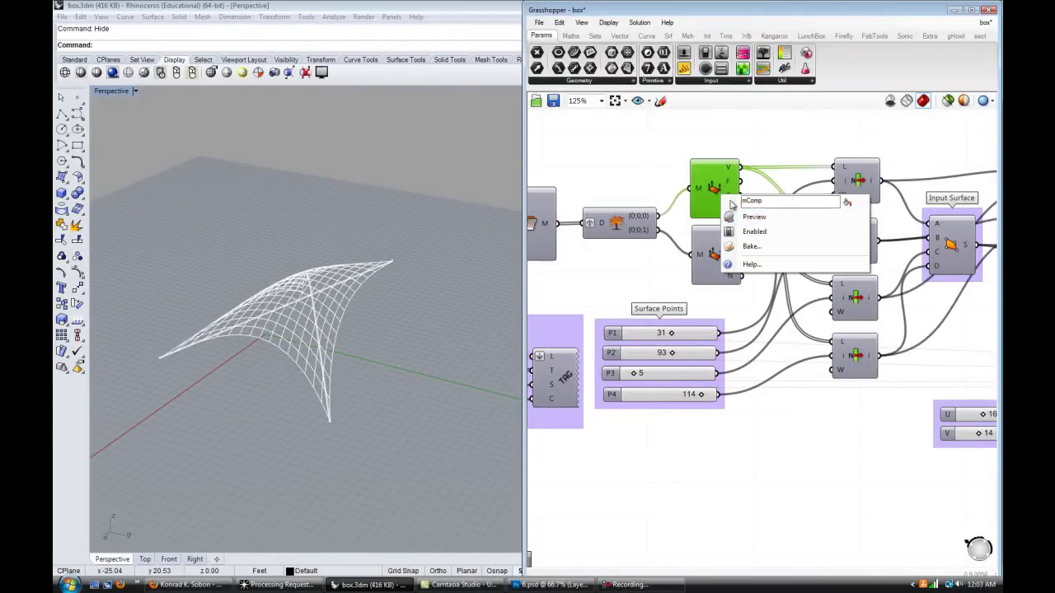
click(746, 215)
click(715, 252)
right_click(715, 250)
click(749, 274)
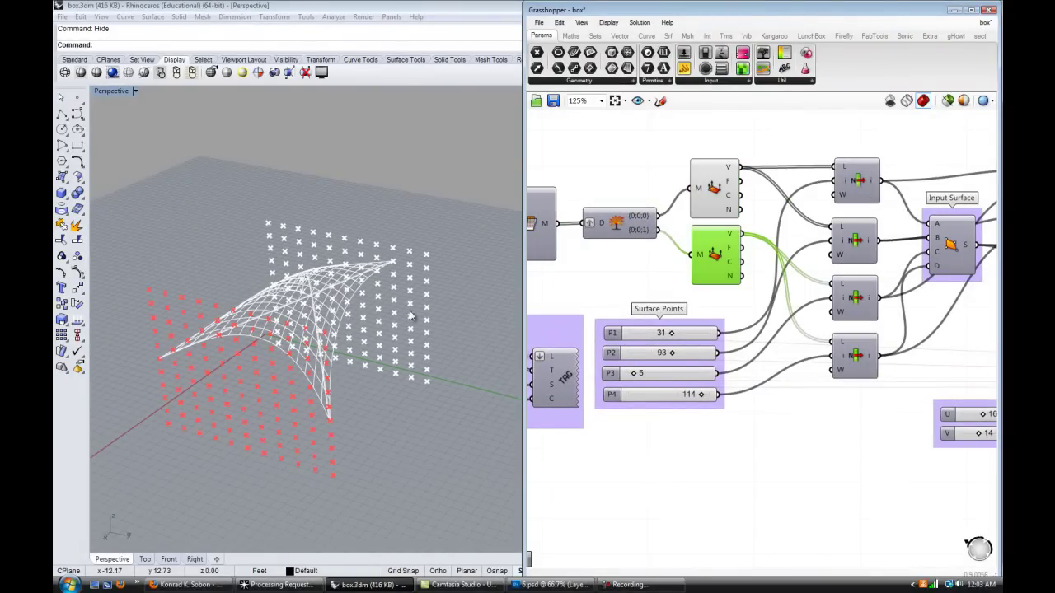
right_drag(410, 310, 294, 345)
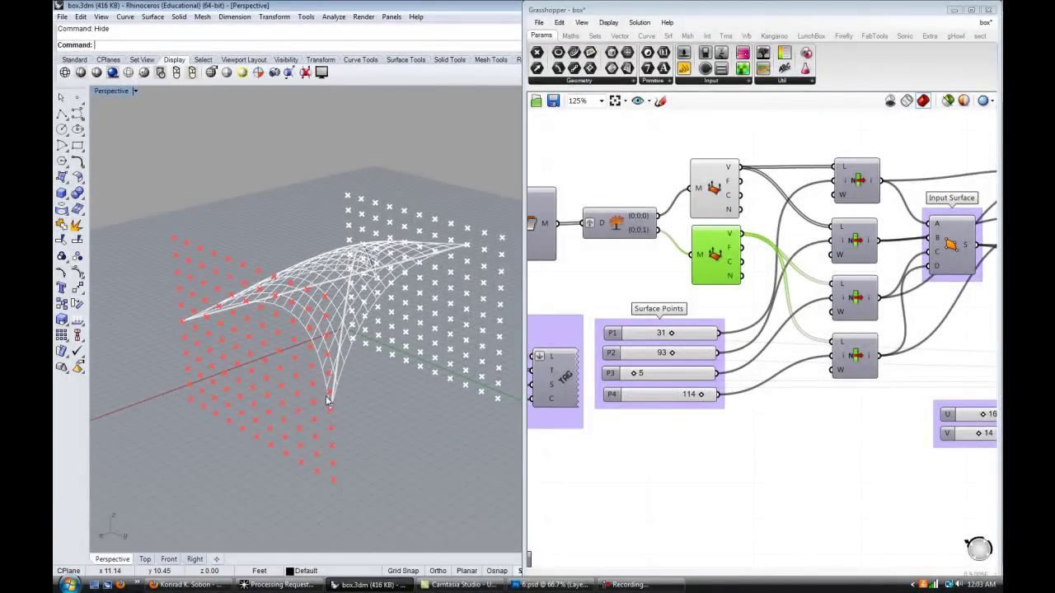
Step: Inspect the Input Surface component and set the P1 surface point slider to 35
scroll(812, 282, down, 3)
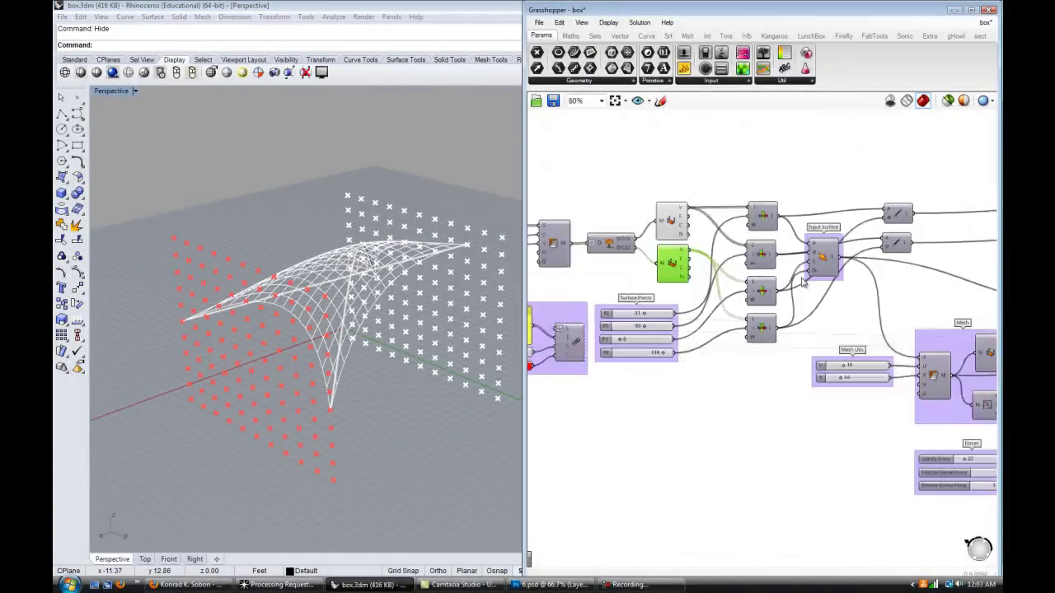
click(824, 266)
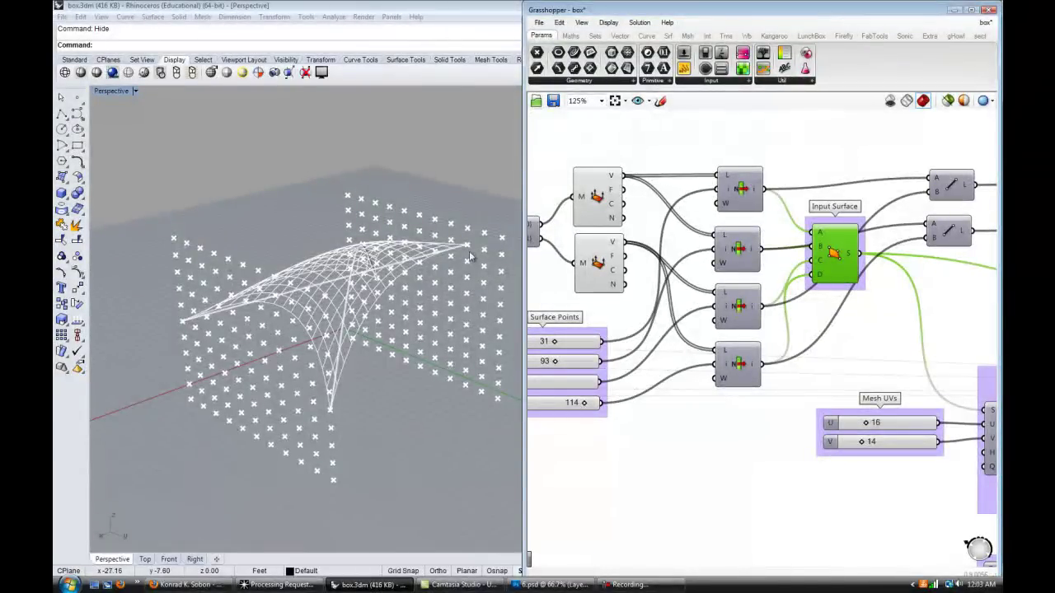
right_drag(686, 352, 774, 327)
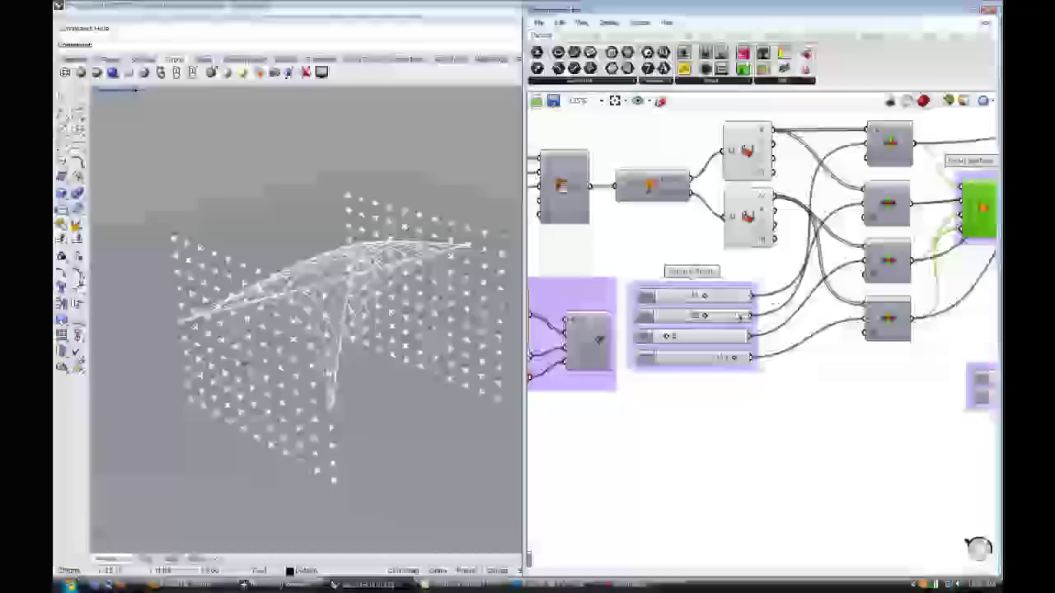
right_drag(705, 336, 717, 321)
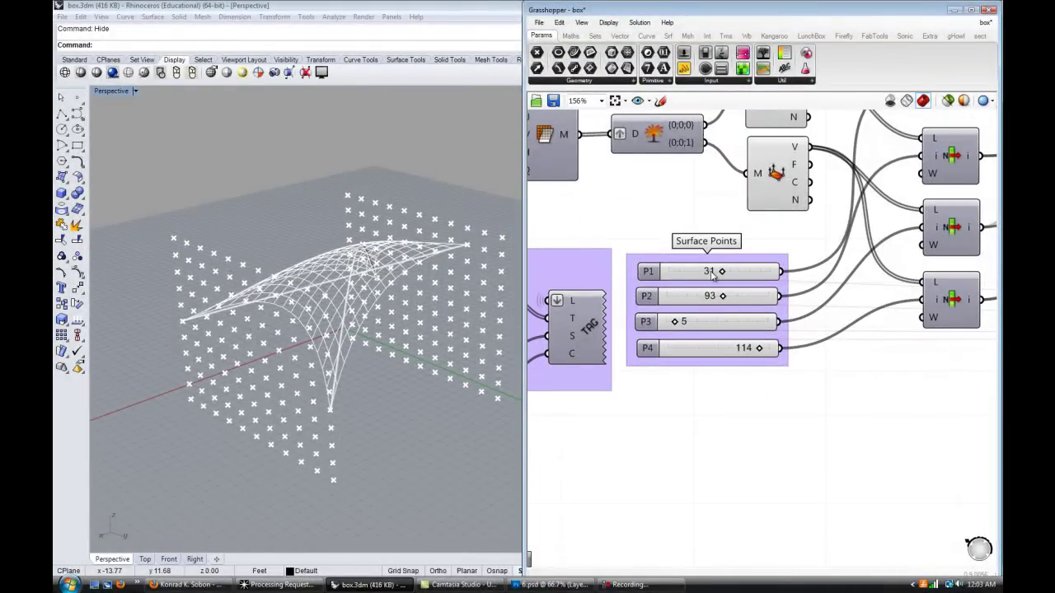
drag(706, 275, 729, 276)
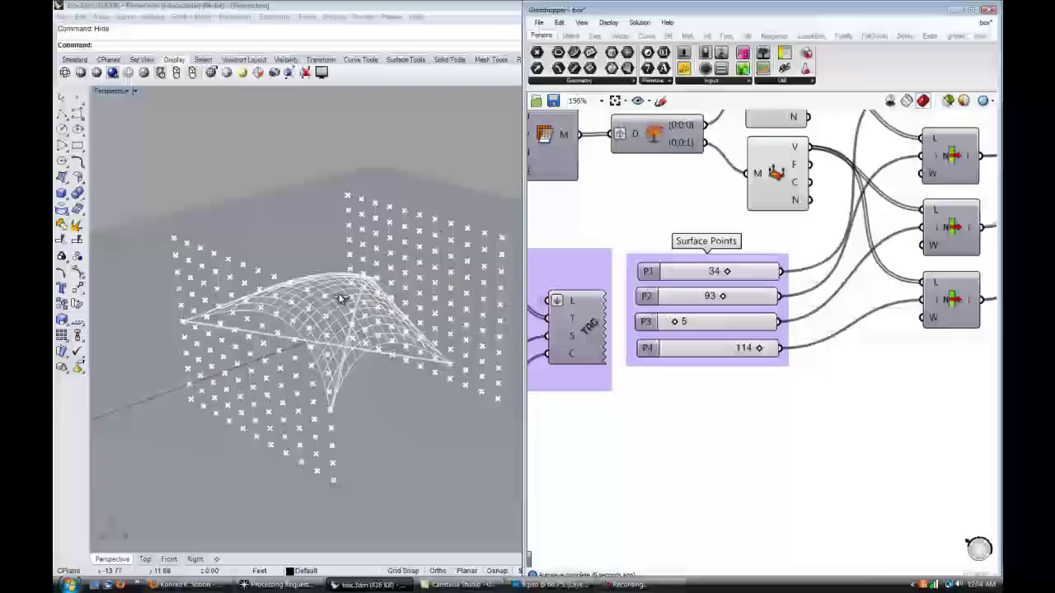
right_drag(767, 378, 785, 367)
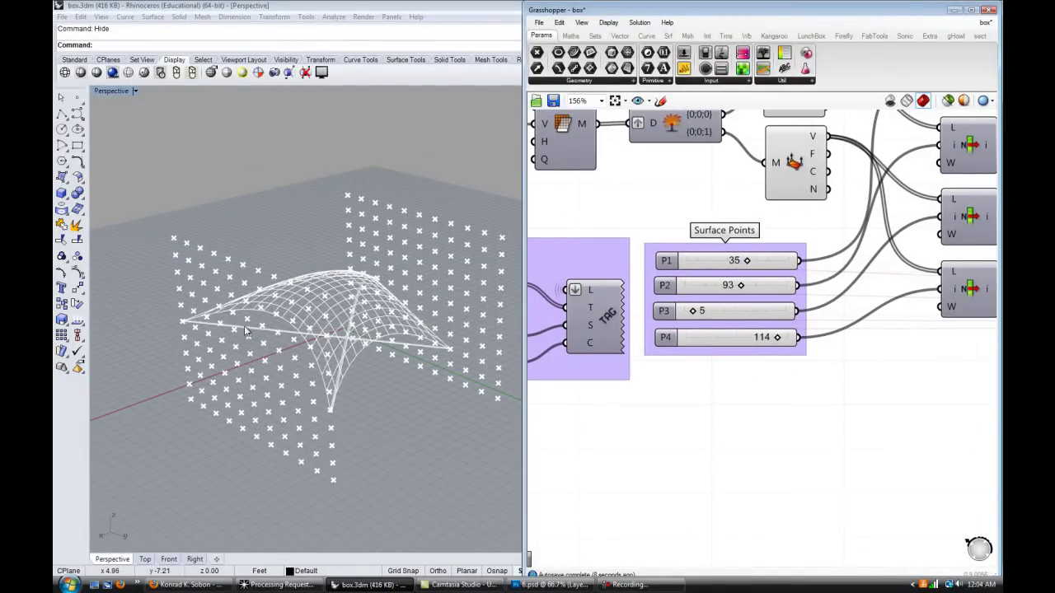
Step: Turn on the preview of the Input Surface component that spans the four chosen corner points
scroll(773, 371, down, 1)
scroll(854, 358, down, 2)
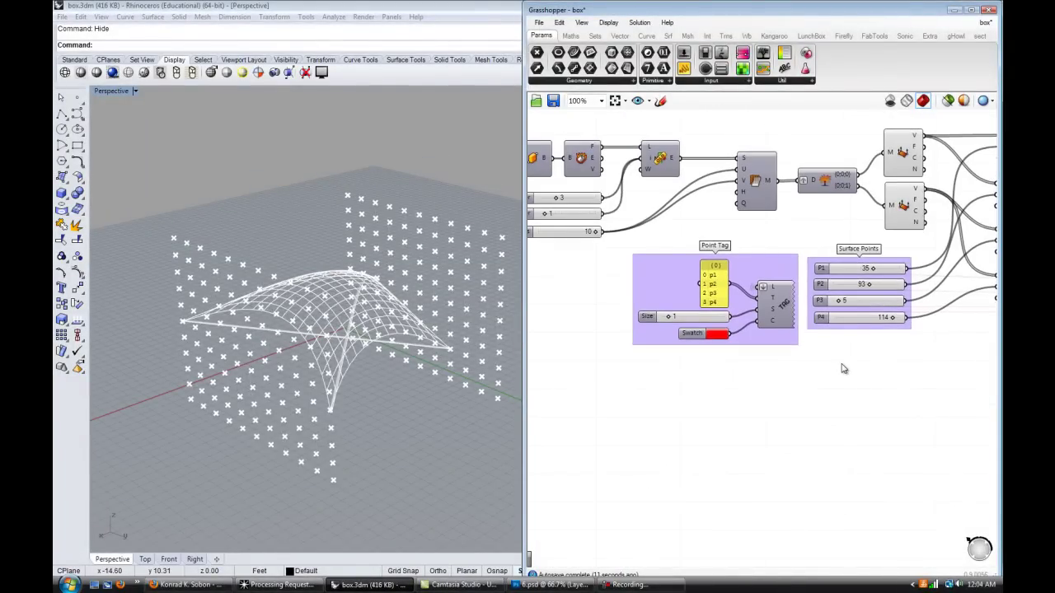
scroll(833, 360, down, 2)
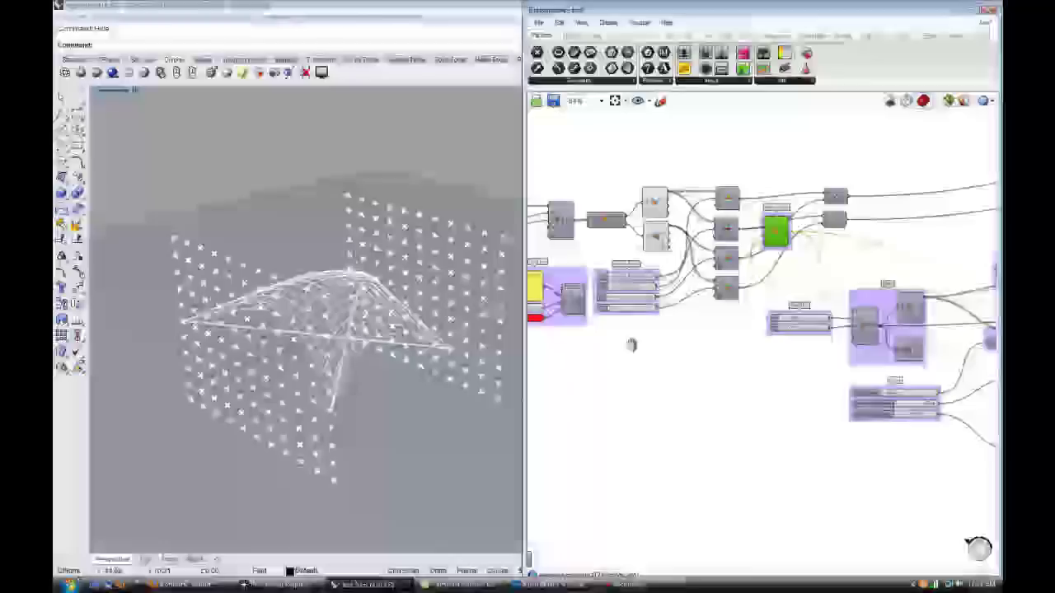
scroll(747, 316, up, 4)
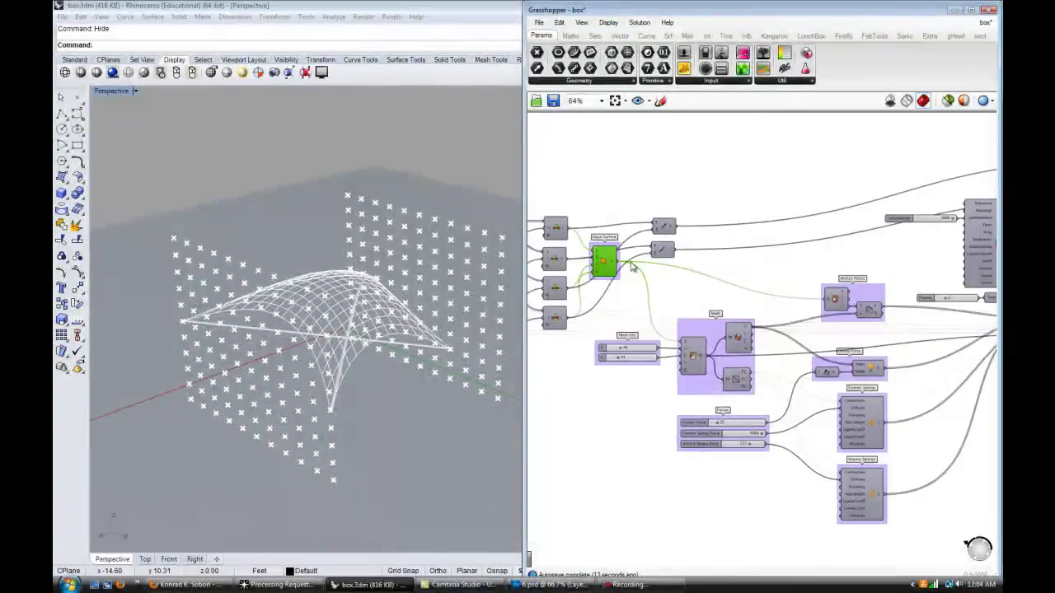
click(823, 310)
scroll(866, 326, down, 1)
right_drag(869, 327, 649, 285)
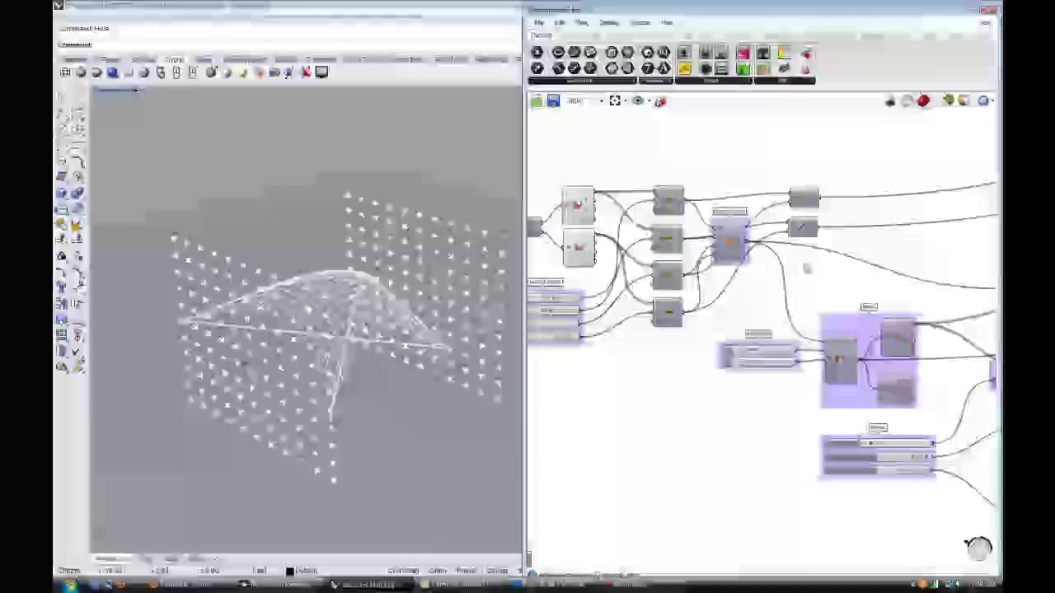
scroll(742, 249, up, 3)
right_click(742, 247)
click(763, 262)
click(730, 313)
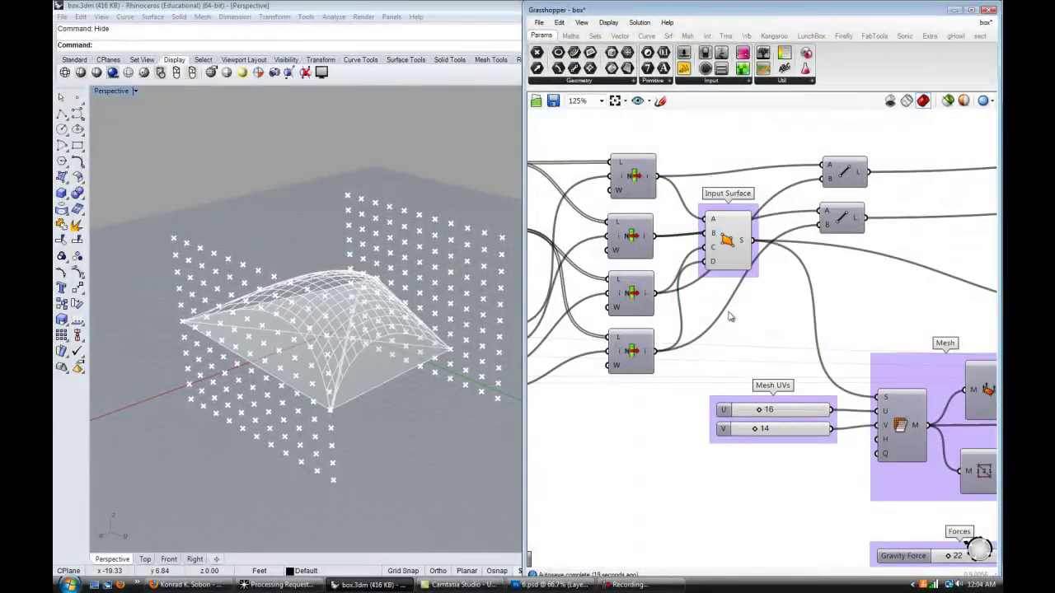
scroll(635, 332, down, 1)
right_drag(691, 332, 739, 305)
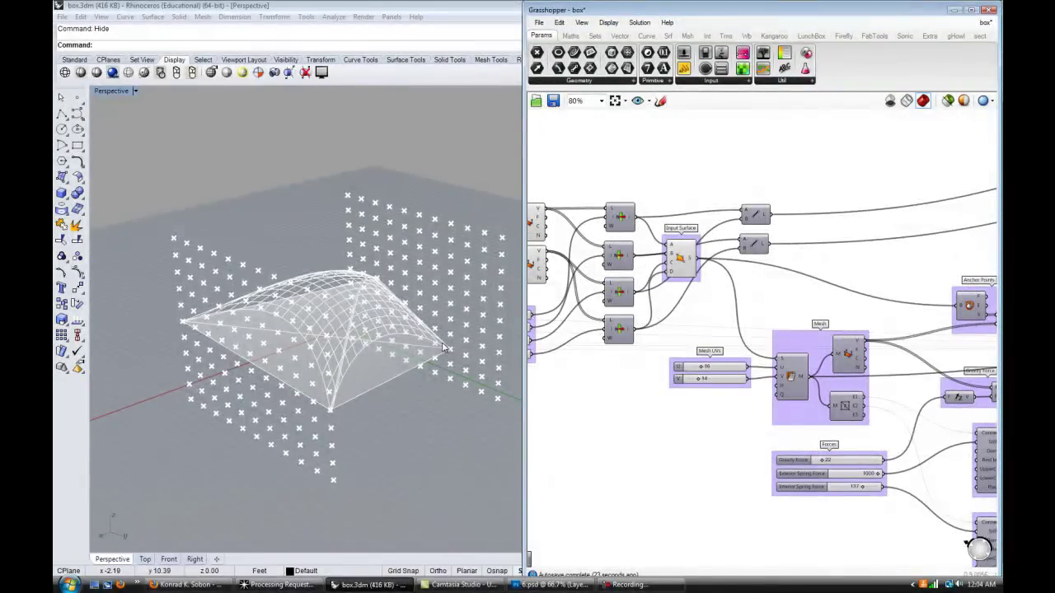
right_drag(379, 344, 366, 378)
Step: Examine how the input surface feeds the Mesh, Anchor Points, Forces and Springs groups of the Kangaroo simulation
right_drag(812, 286, 719, 237)
scroll(719, 238, down, 1)
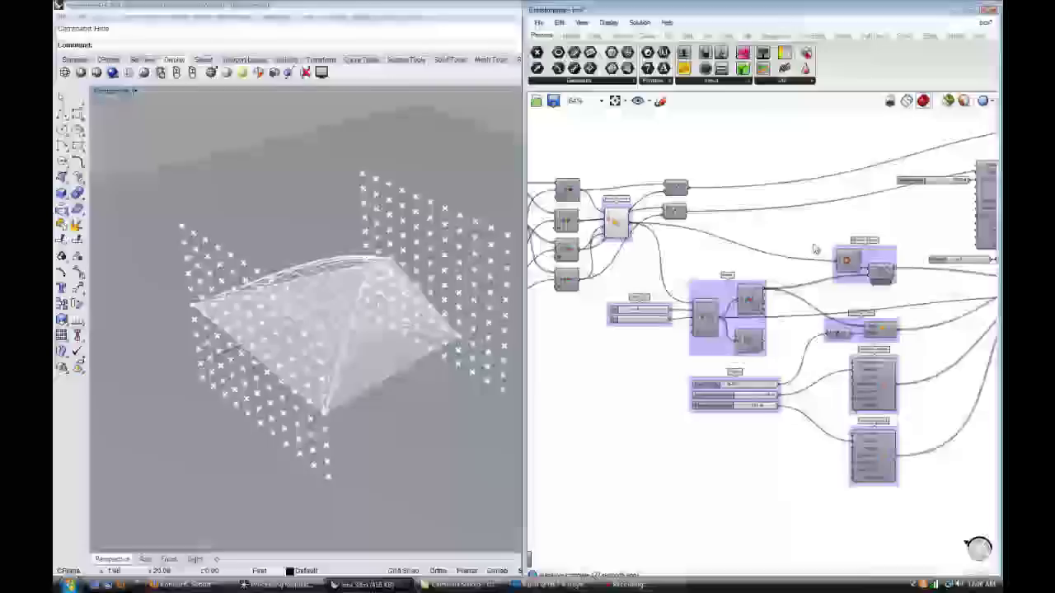
right_drag(832, 238, 714, 248)
right_drag(814, 229, 695, 245)
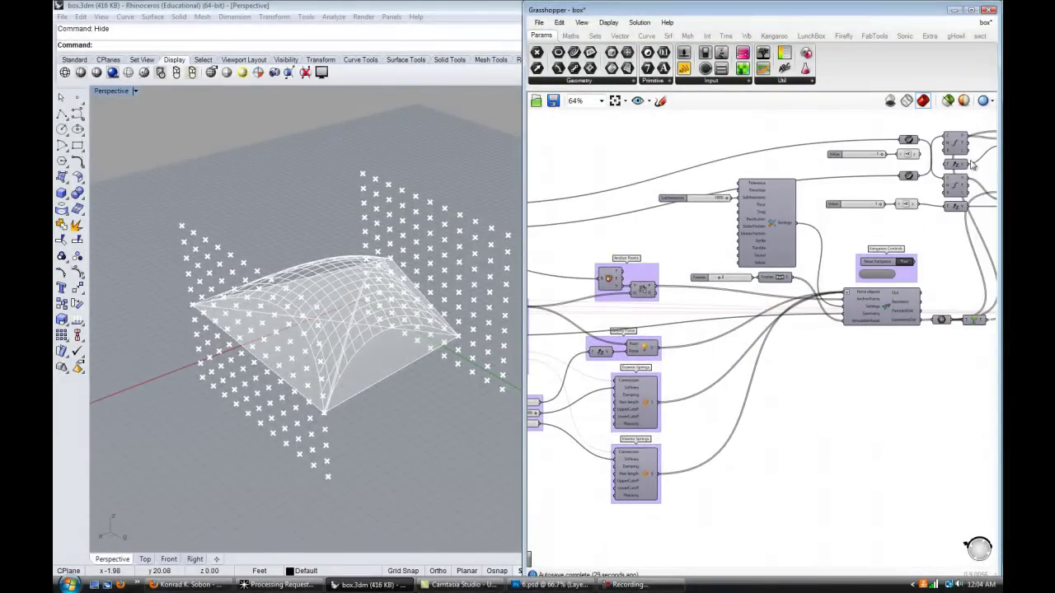
right_drag(759, 294, 810, 286)
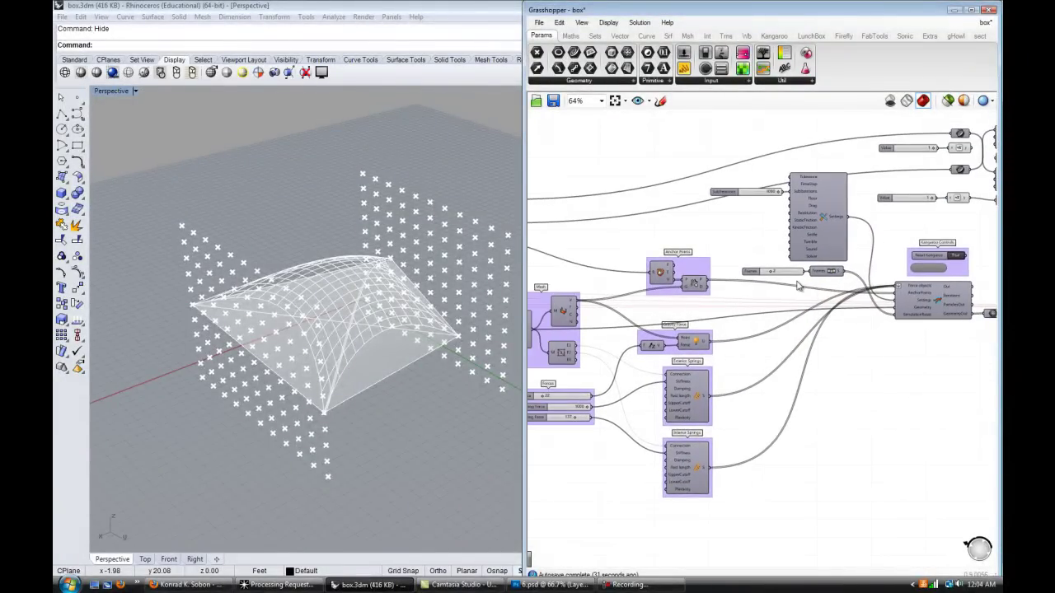
right_drag(614, 228, 802, 225)
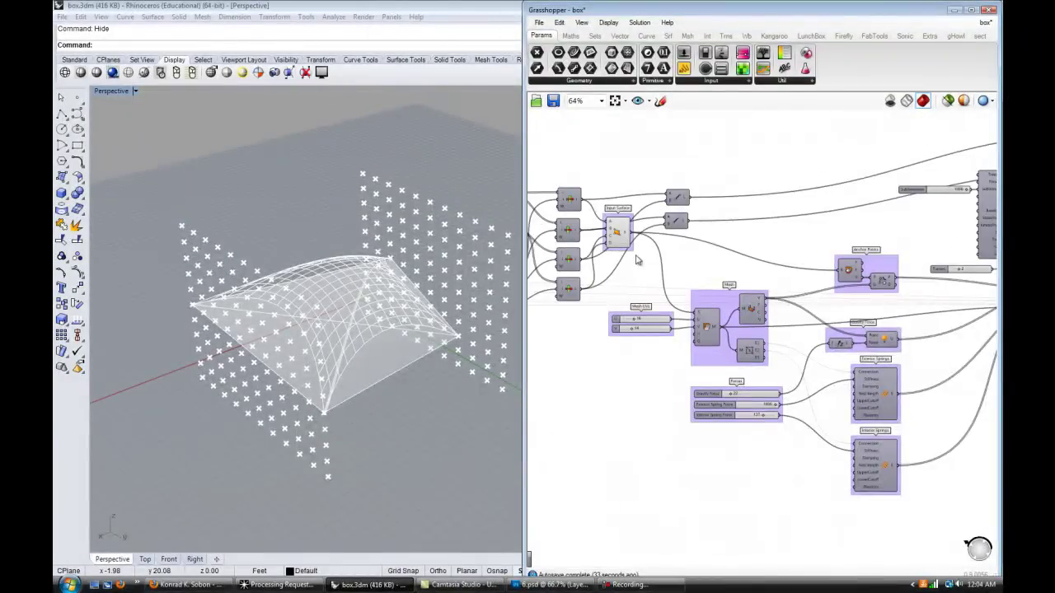
scroll(626, 251, up, 1)
scroll(626, 251, up, 1)
right_drag(806, 266, 703, 238)
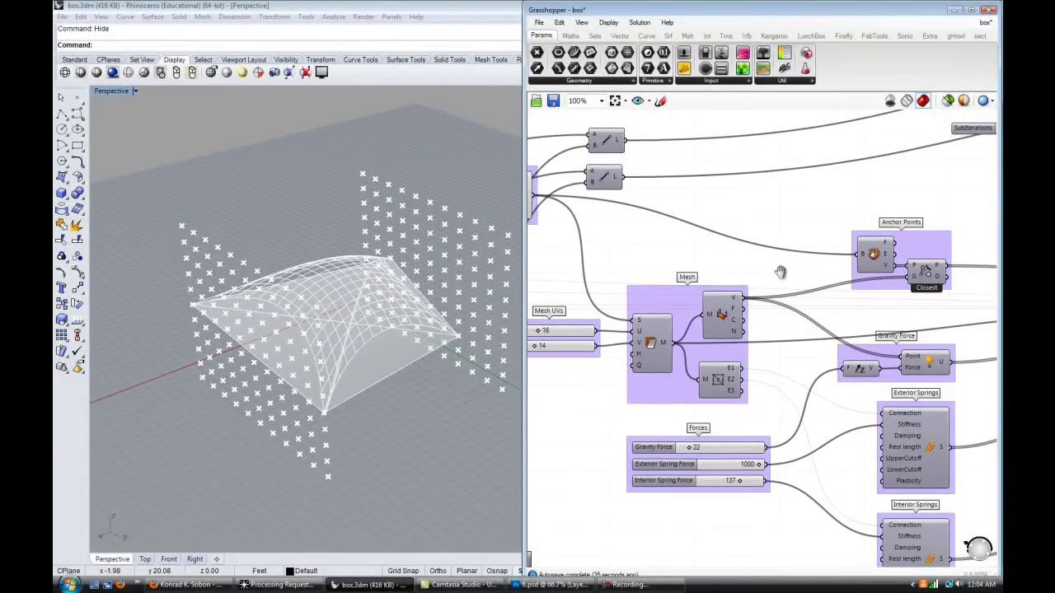
right_drag(780, 272, 782, 236)
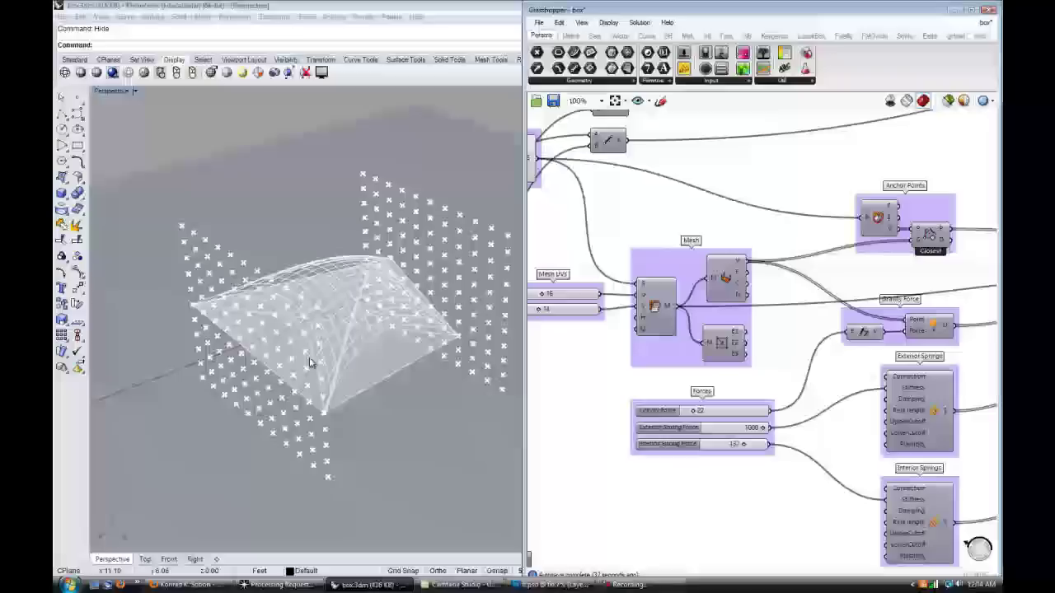
Step: Examine how the mesh edges and the three force sliders feed the Gravity Force, Exterior Springs and Interior Springs components
right_drag(776, 315, 748, 299)
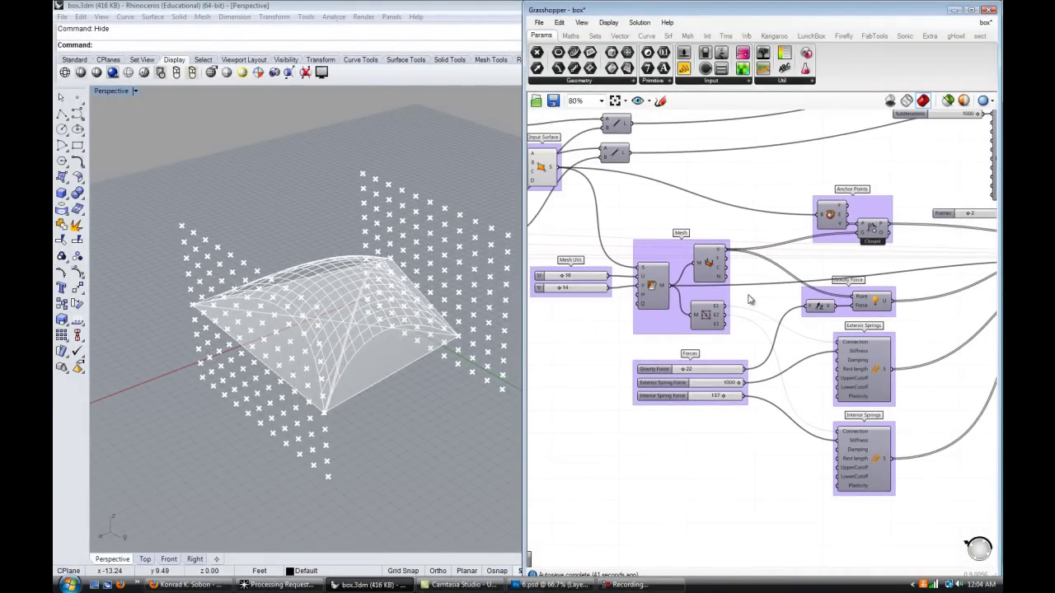
right_drag(794, 347, 762, 291)
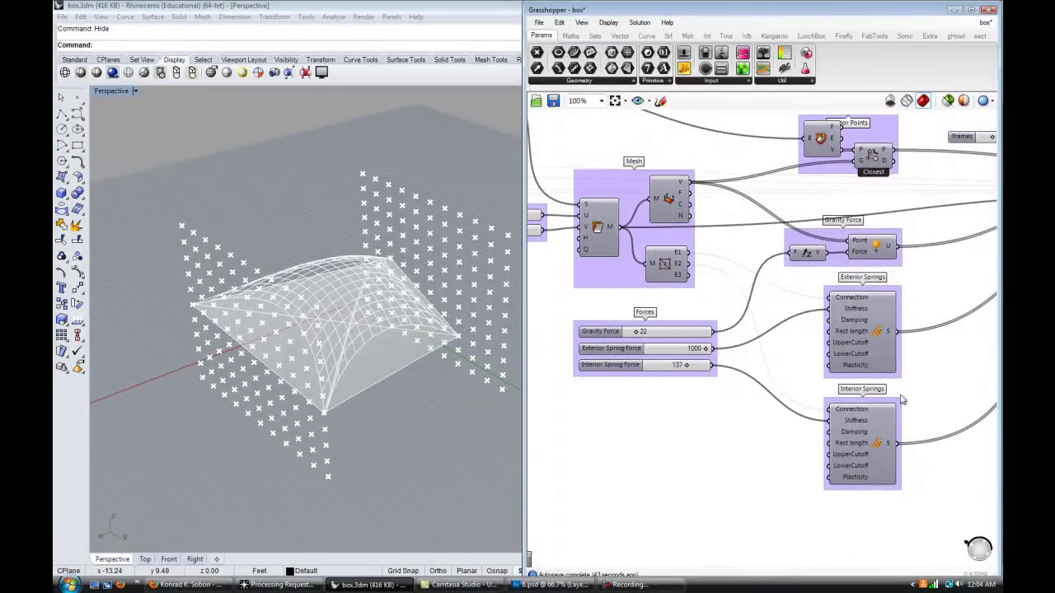
right_drag(928, 344, 914, 311)
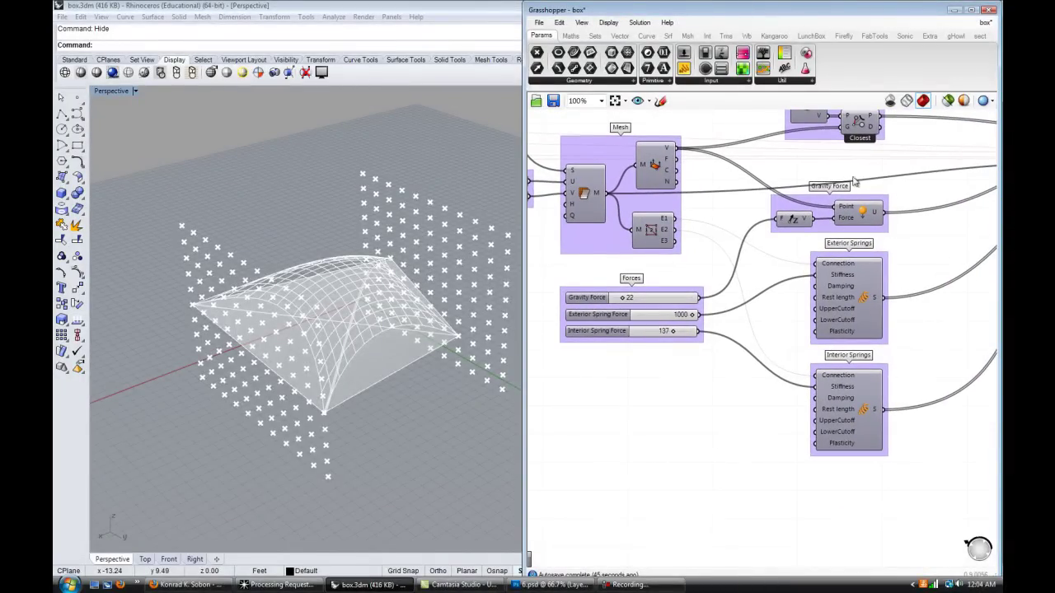
scroll(880, 223, up, 2)
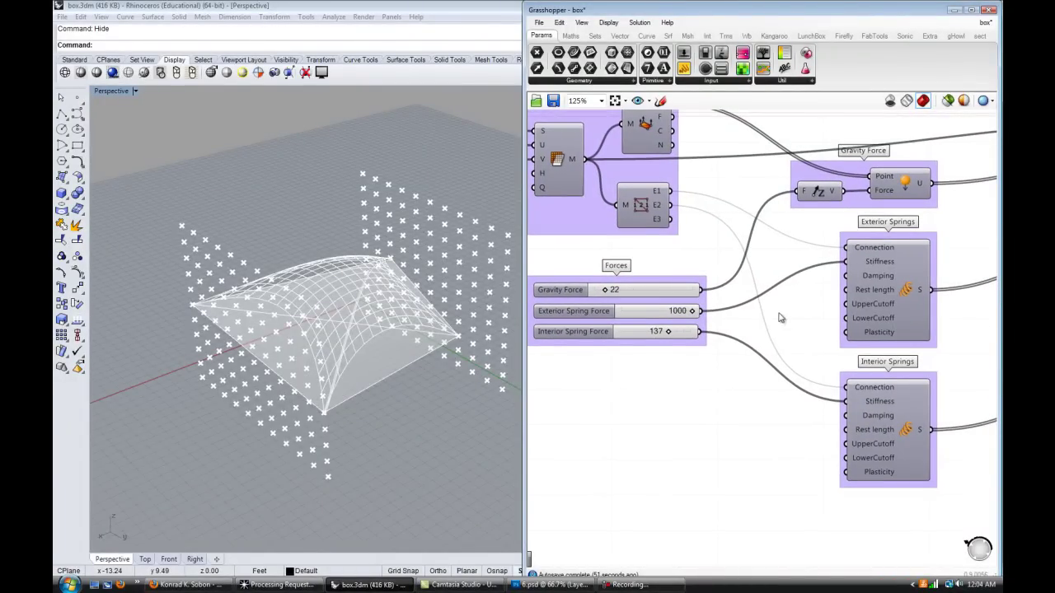
right_drag(858, 311, 842, 276)
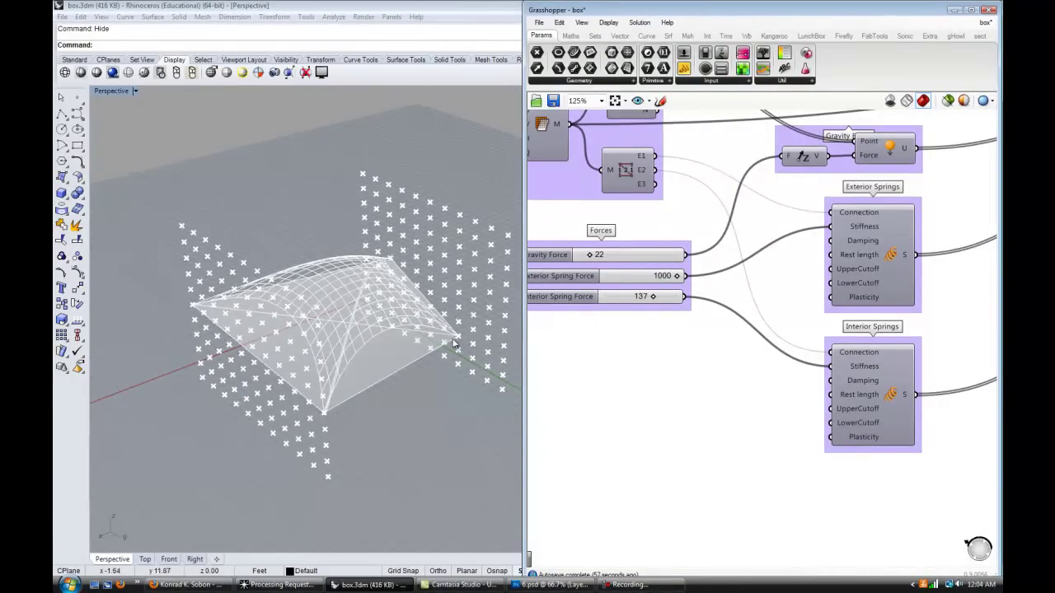
scroll(806, 288, down, 5)
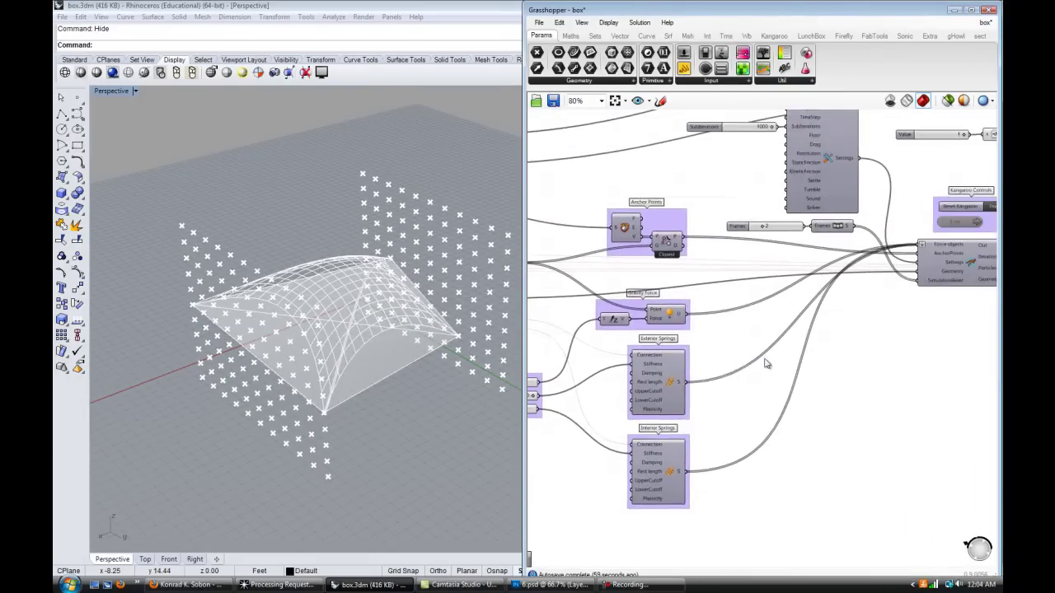
Step: Turn off the preview of the Input Surface component so that only the canopy mesh and points are drawn
scroll(803, 306, up, 4)
right_click(626, 251)
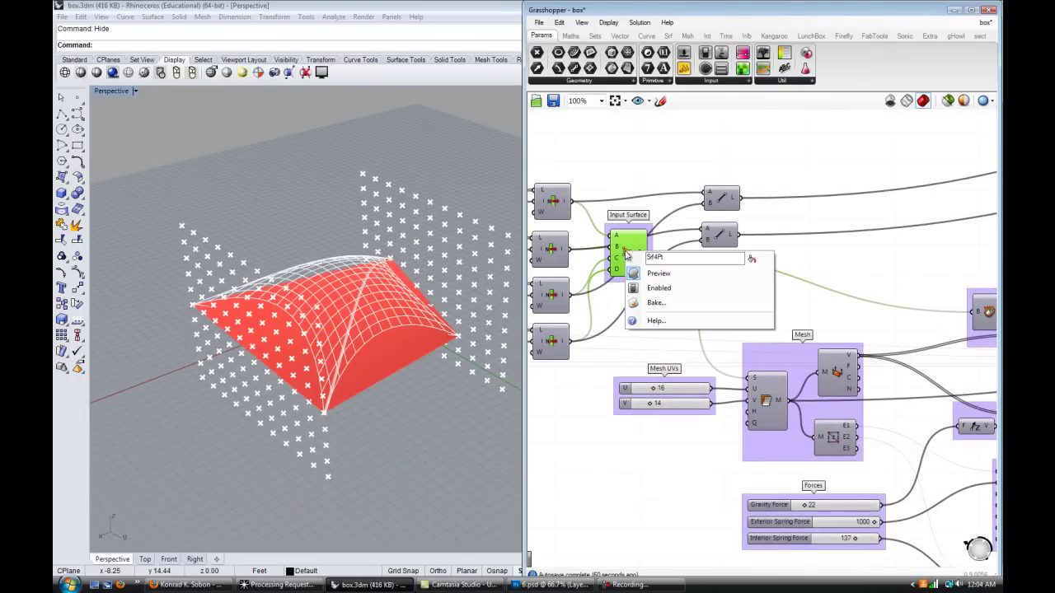
click(659, 276)
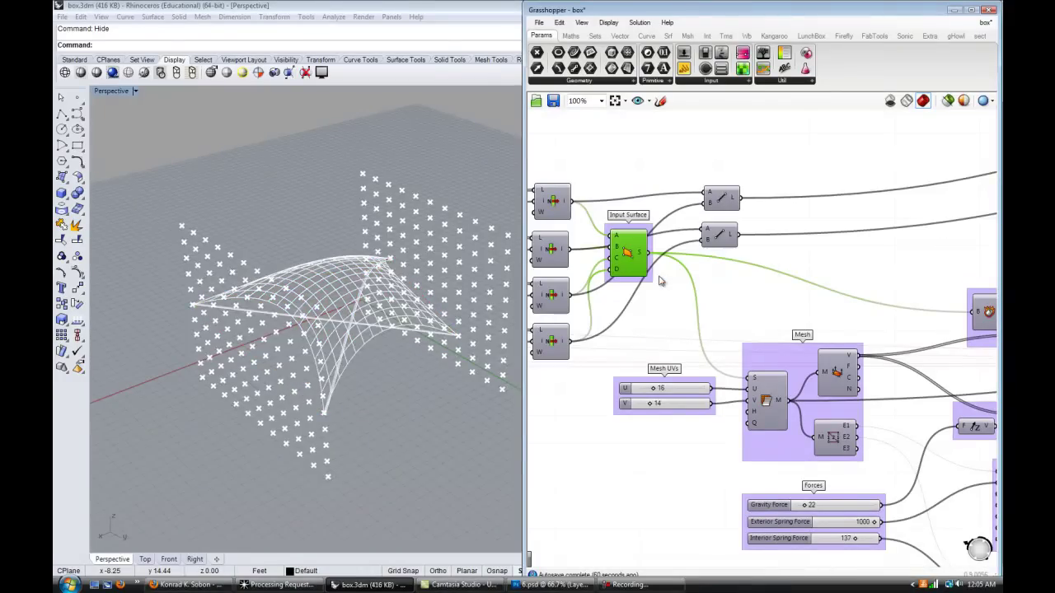
Step: Disconnect the negated value from the F input of the lower Unit Z component in the curve branch
mouse_move(387, 346)
right_down()
mouse_move(362, 360)
mouse_move(383, 347)
right_up()
scroll(872, 260, down, 4)
scroll(872, 260, up, 5)
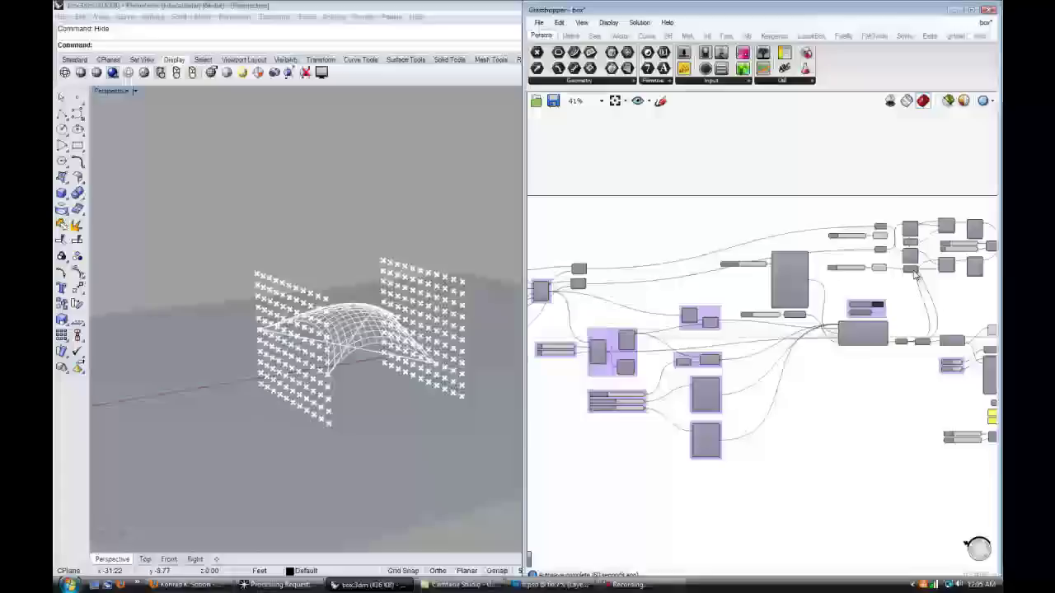
right_click(842, 290)
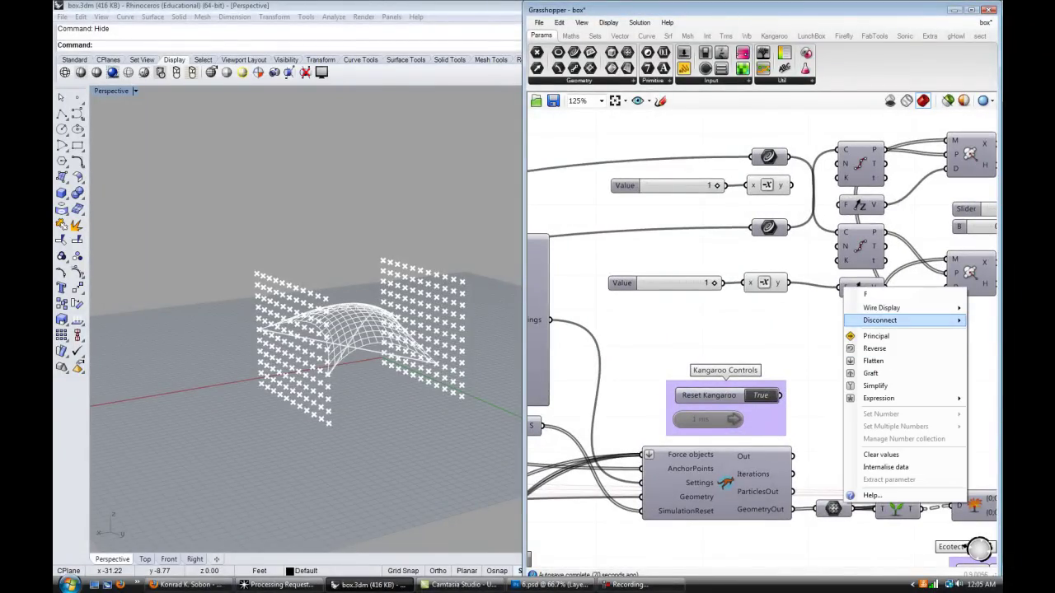
click(879, 320)
Step: View the canopy up close and raise the Gravity Force slider in the Forces group to 26
right_drag(380, 298, 386, 396)
scroll(395, 302, up, 5)
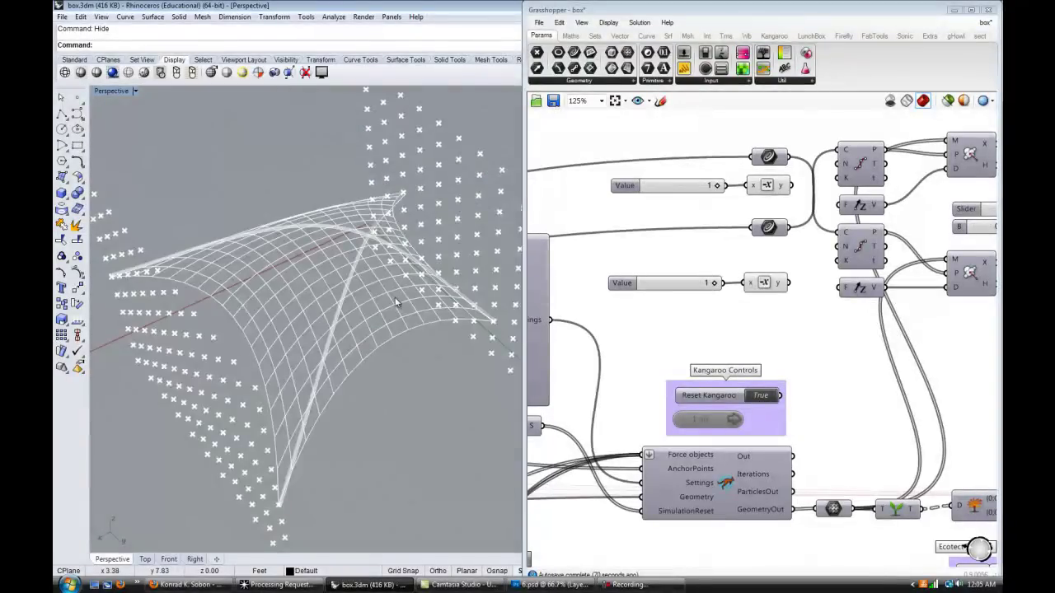
right_drag(395, 304, 363, 239)
scroll(804, 318, down, 6)
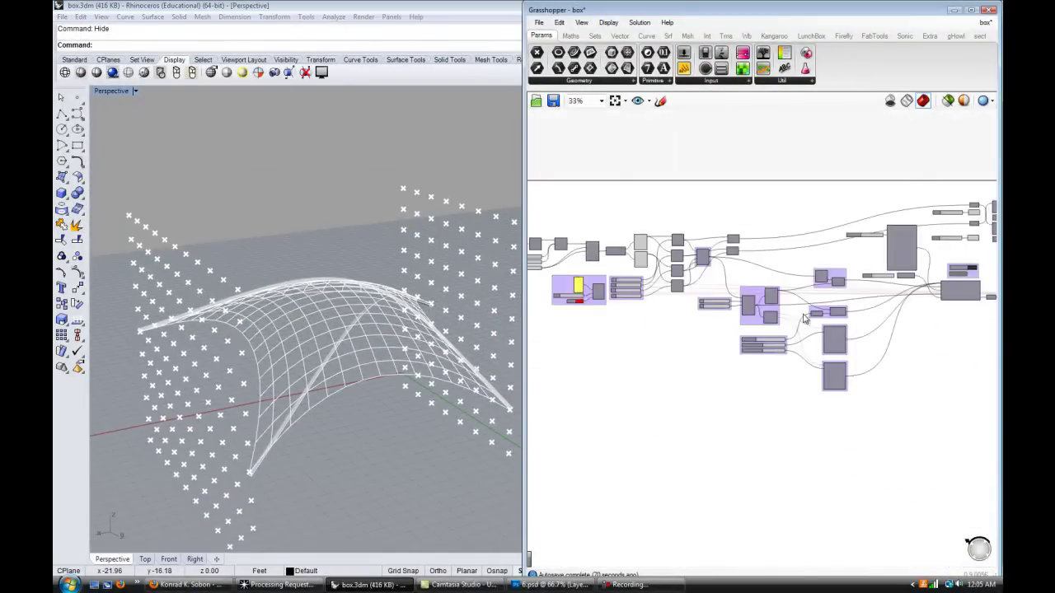
scroll(805, 319, up, 10)
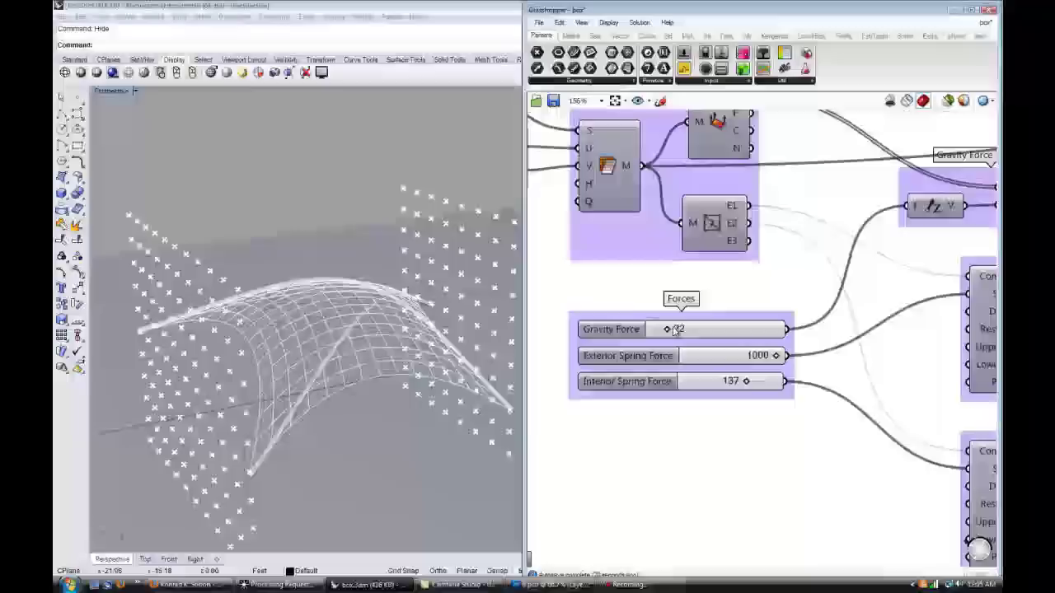
scroll(674, 329, up, 3)
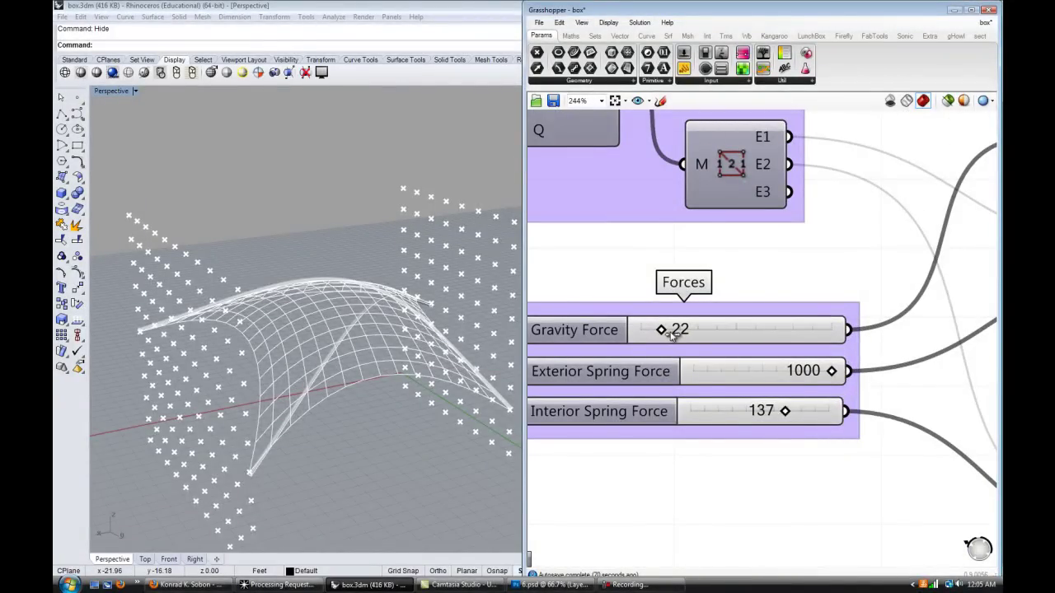
drag(674, 333, 702, 332)
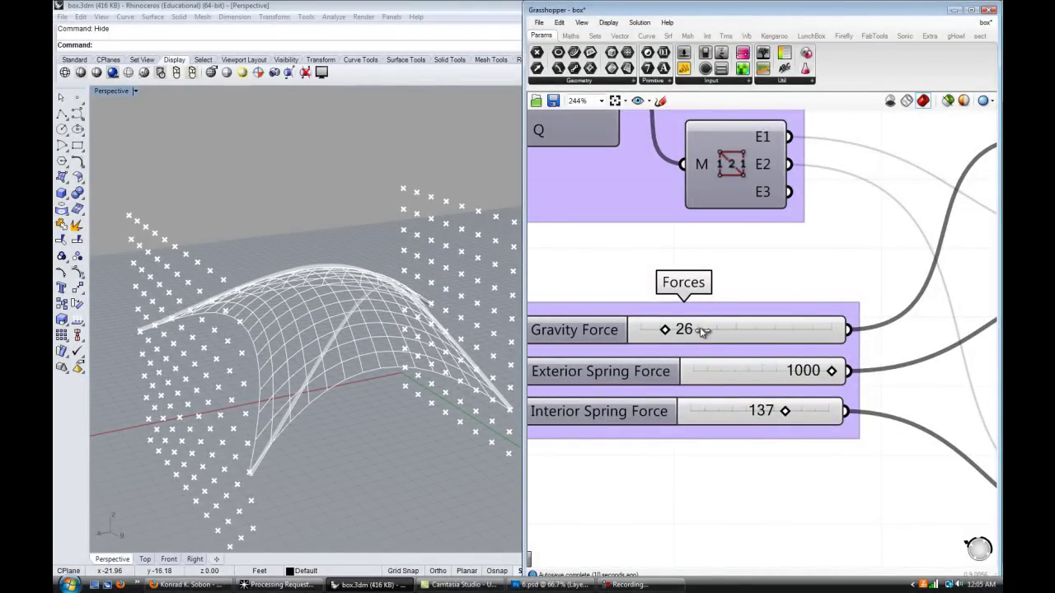
Step: Set the Gravity Force slider back to exactly 22
double_click(696, 328)
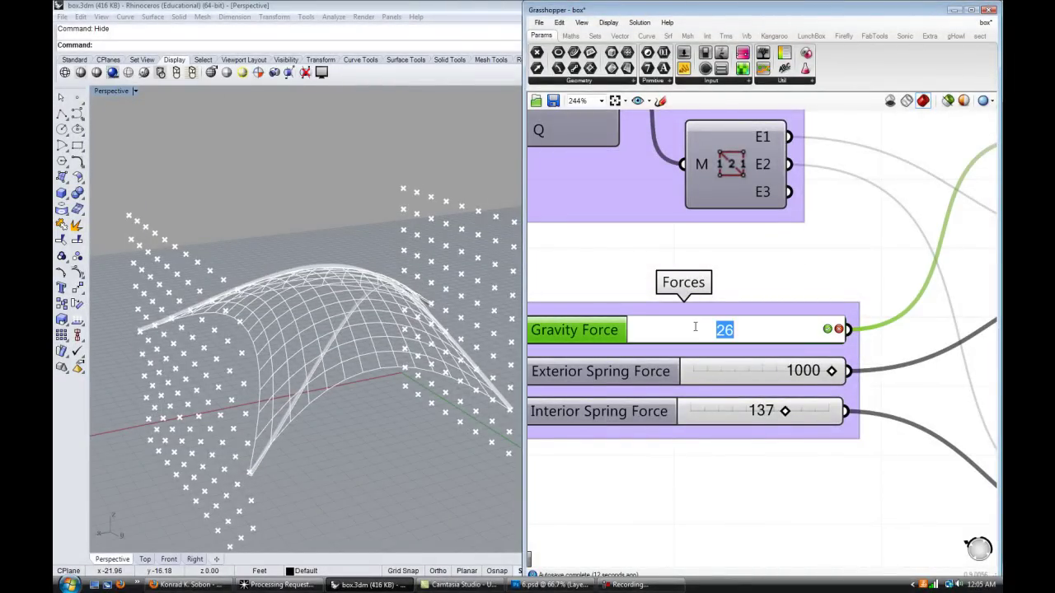
text(22)
key(Return)
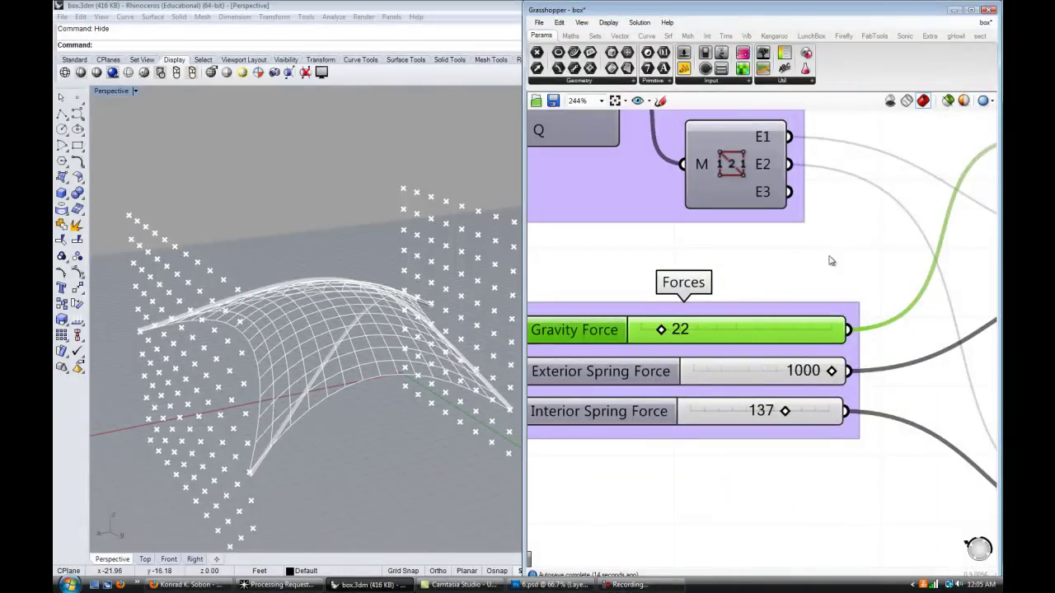
click(794, 259)
Step: Lower the Interior Spring Force slider in the Forces group to 86
scroll(794, 257, down, 5)
right_drag(794, 259, 660, 298)
scroll(640, 349, up, 4)
right_drag(563, 314, 629, 306)
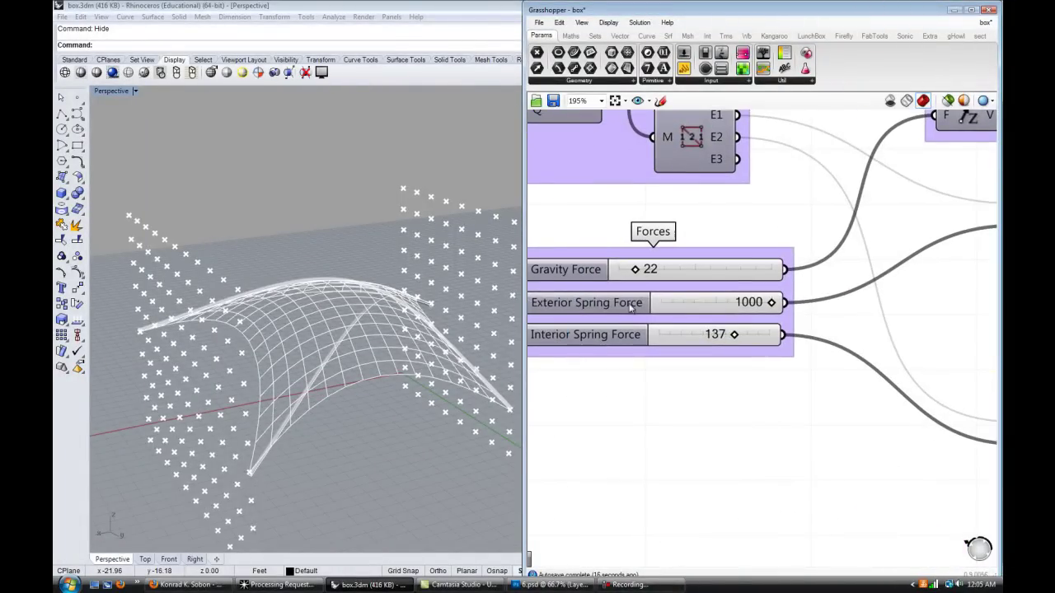
scroll(710, 314, up, 1)
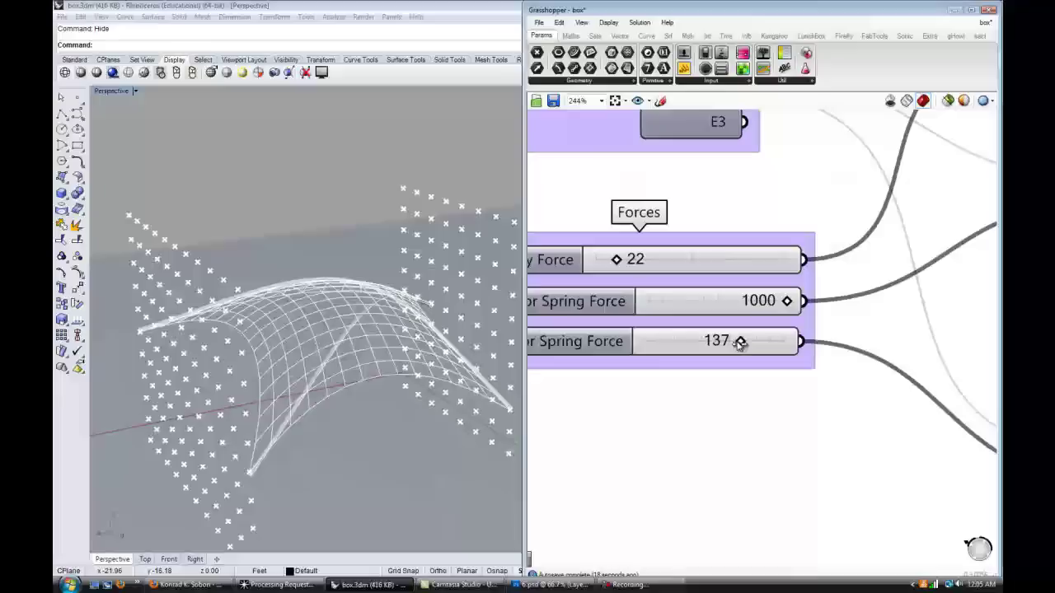
drag(724, 345, 702, 344)
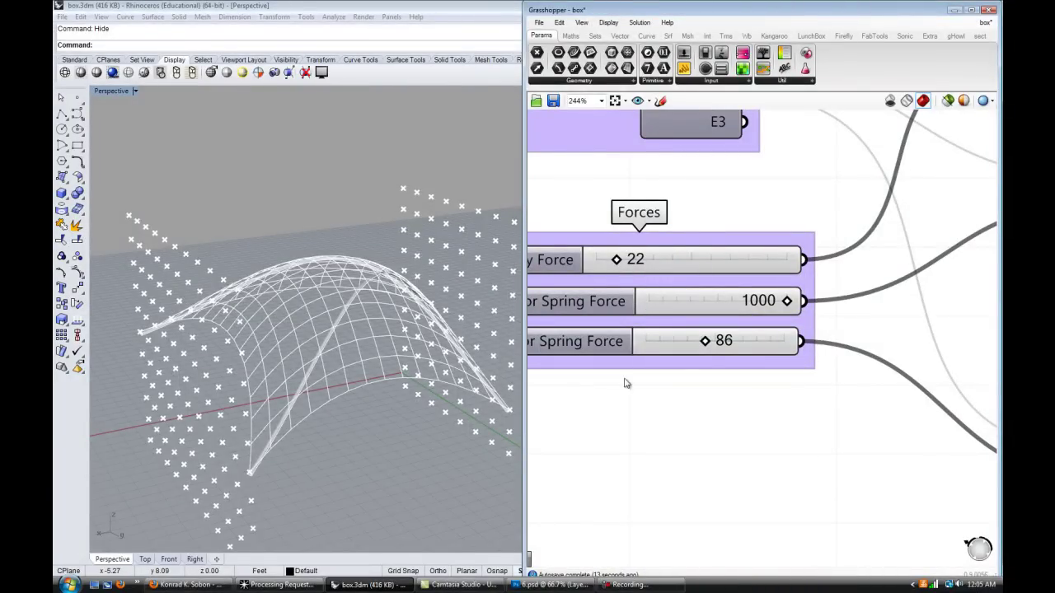
Step: Enter an exact value of 115 for the Interior Spring Force slider
double_click(722, 348)
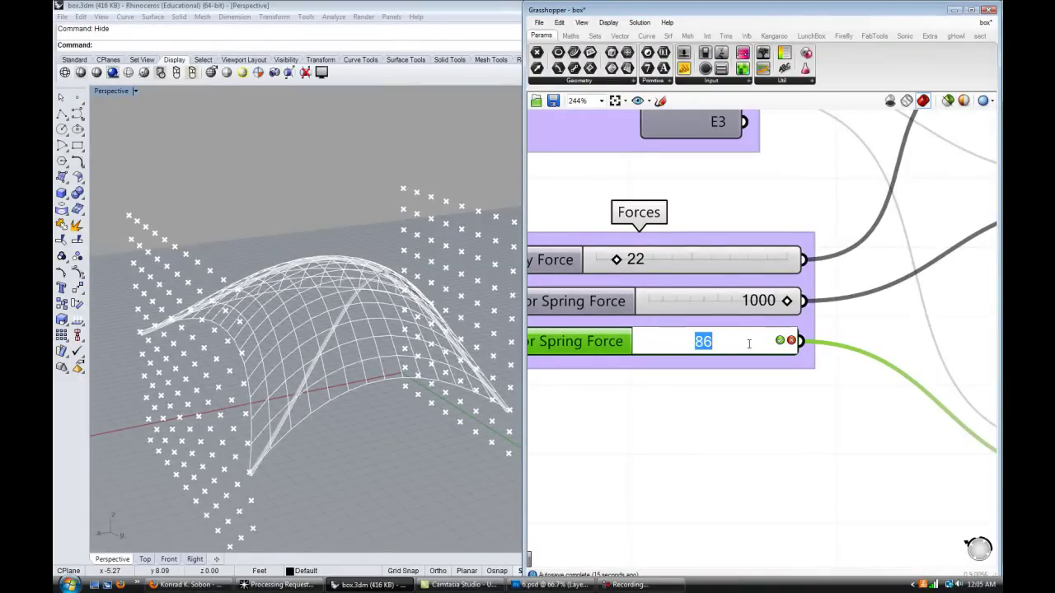
text(115)
key(Return)
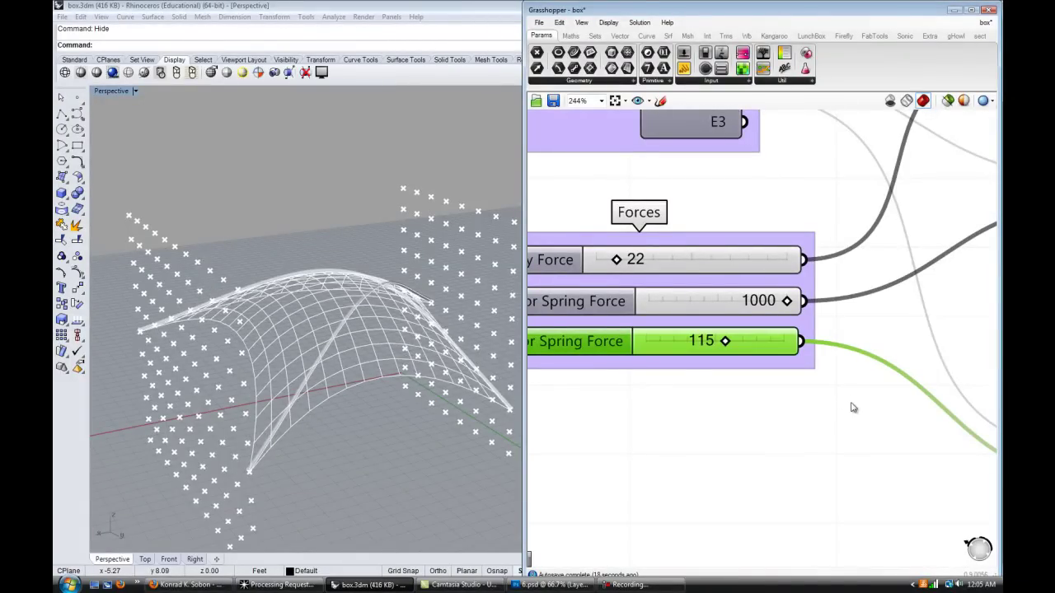
click(767, 401)
Step: Set the Interior Spring Force to 150 and view the resulting canopy from another angle
scroll(717, 363, down, 2)
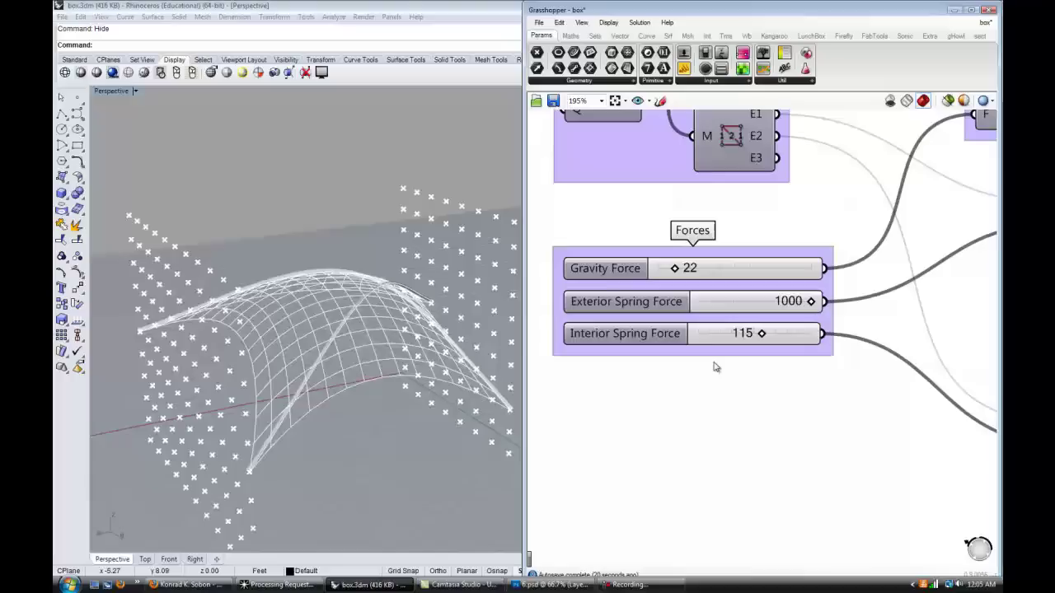
double_click(754, 334)
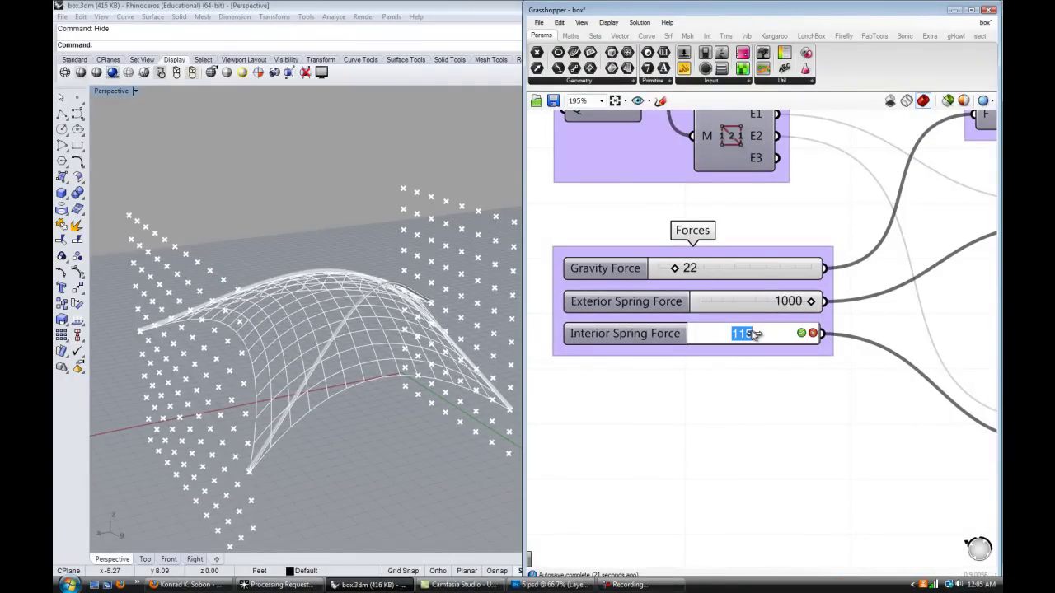
text(150)
key(Return)
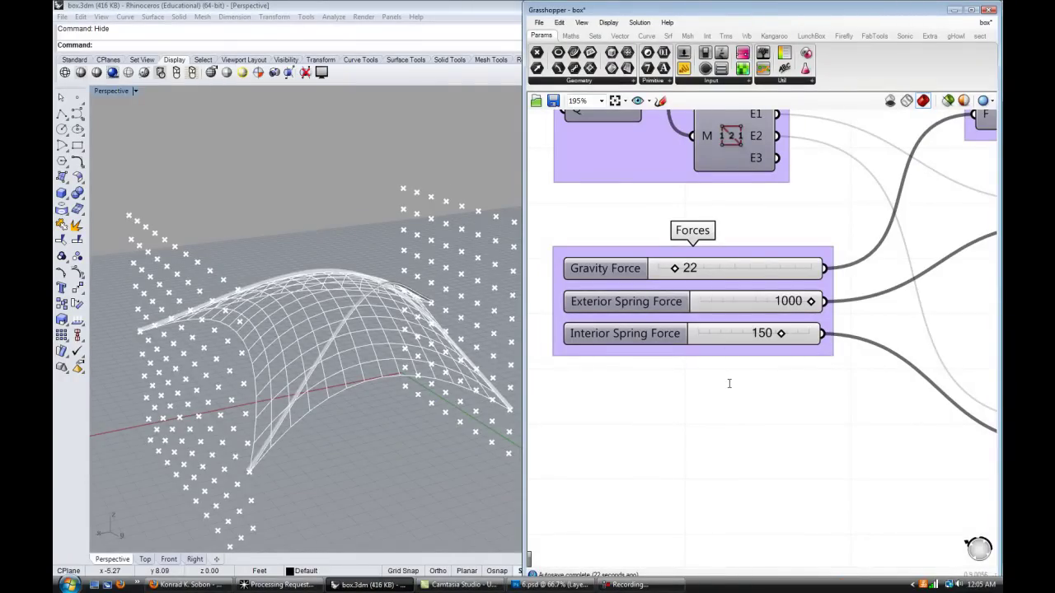
mouse_move(389, 313)
right_down()
mouse_move(341, 263)
mouse_move(381, 330)
mouse_move(381, 362)
mouse_move(414, 357)
mouse_move(384, 325)
right_up()
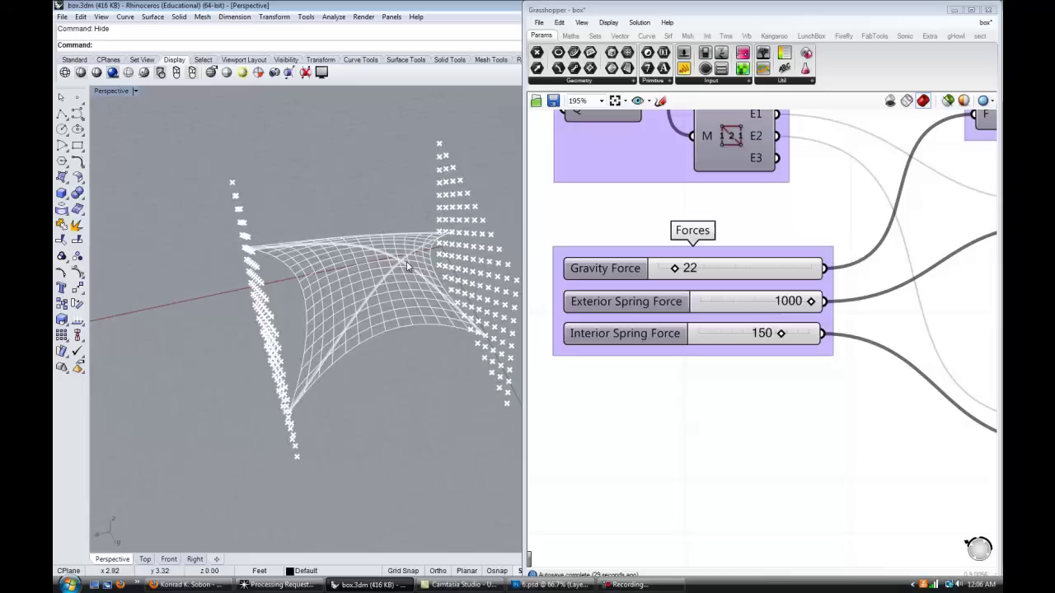
Step: Inspect the curve branch from the divided curves and their mesh intersections through the interpolated curves to the final Pipe component
scroll(754, 384, down, 4)
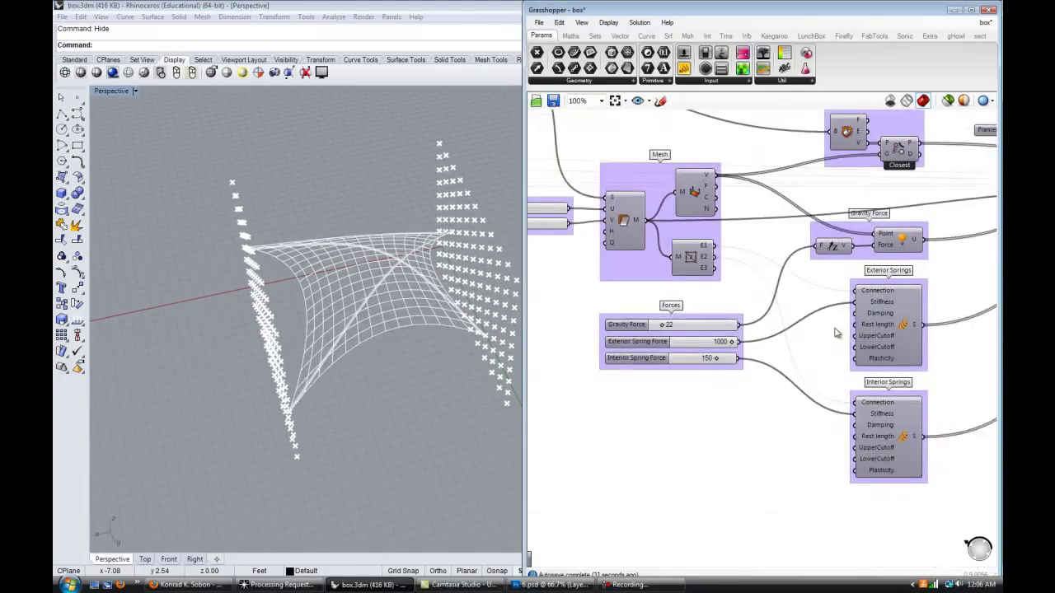
scroll(726, 310, down, 3)
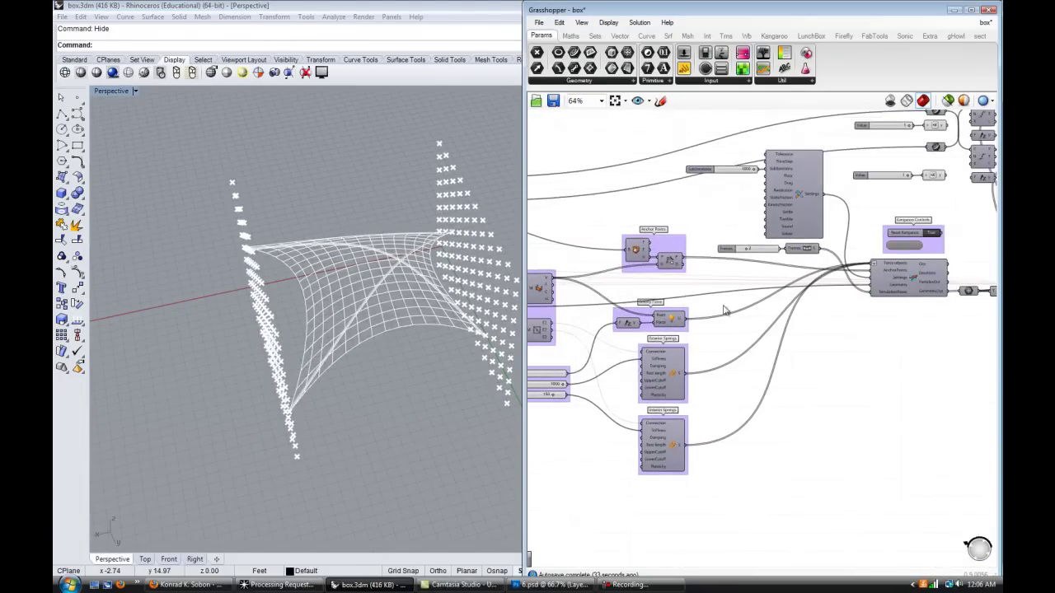
scroll(810, 287, up, 4)
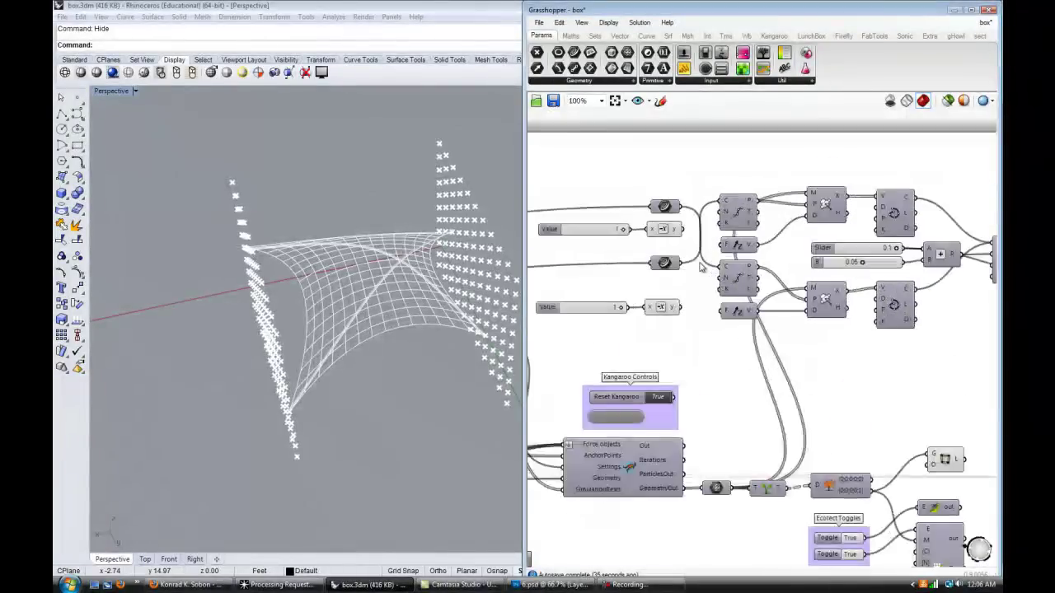
scroll(880, 305, down, 3)
scroll(750, 289, up, 2)
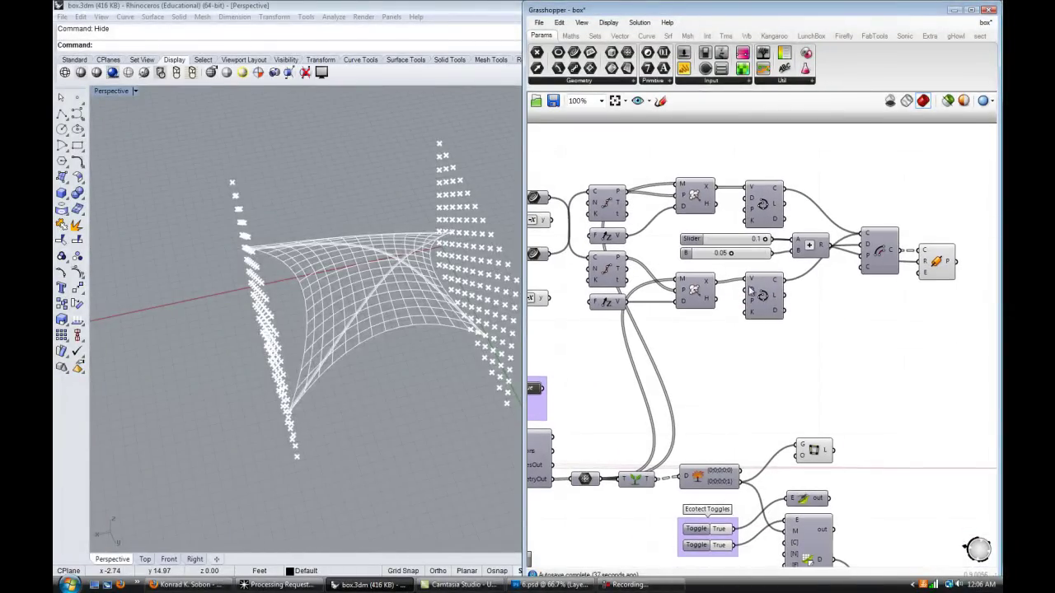
click(622, 212)
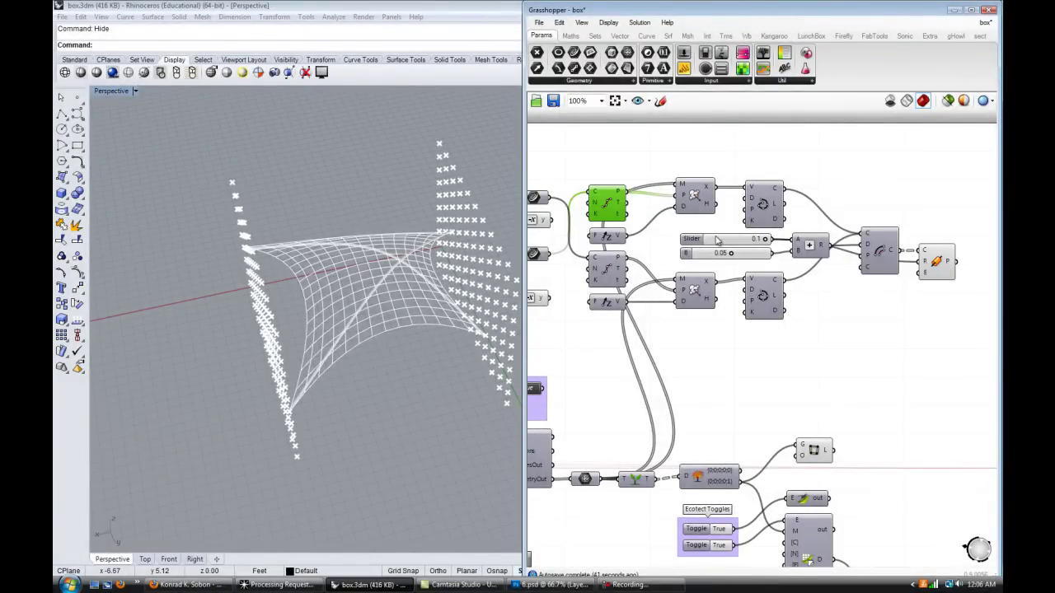
right_drag(715, 237, 718, 257)
scroll(710, 229, up, 1)
click(696, 219)
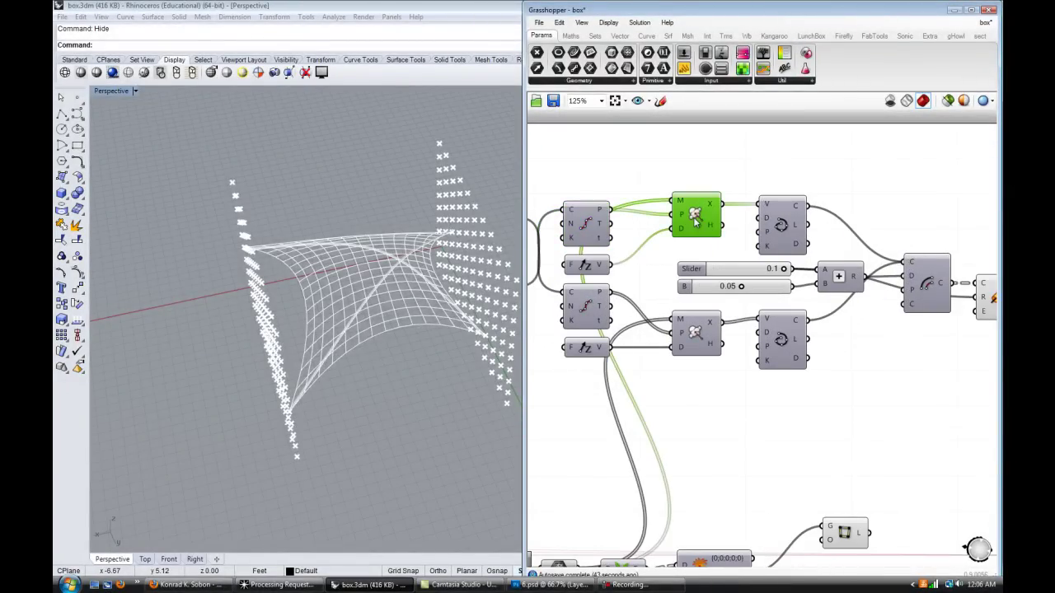
right_drag(810, 328, 663, 298)
scroll(856, 277, up, 1)
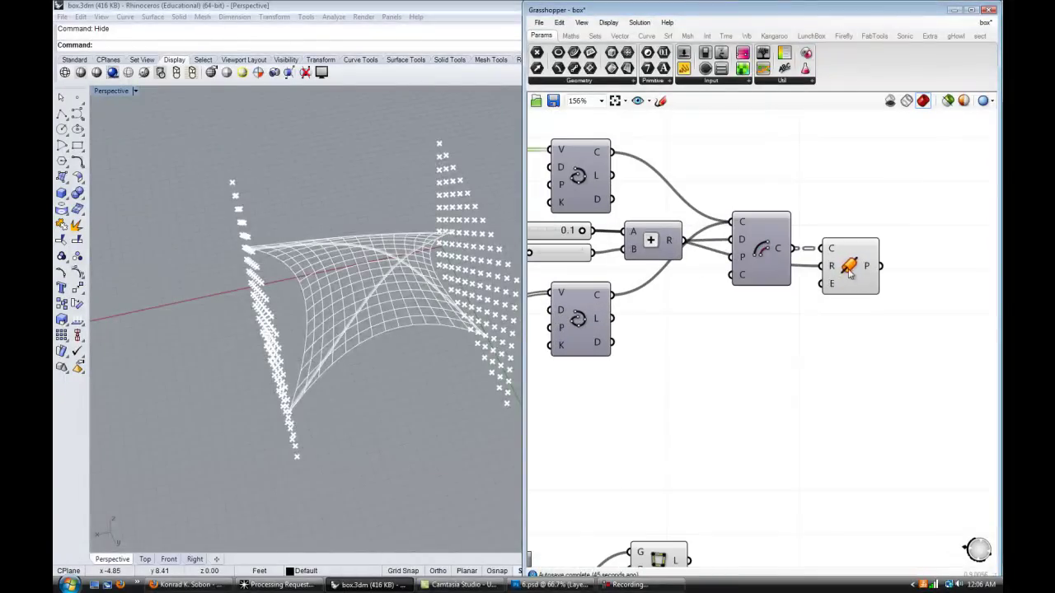
click(849, 272)
click(842, 324)
Step: Review the definition from the Pipe branch back through the Kangaroo section to the Surface Points sliders
scroll(837, 324, down, 1)
right_drag(822, 323, 877, 188)
scroll(877, 193, down, 1)
scroll(756, 269, down, 2)
right_drag(687, 289, 800, 240)
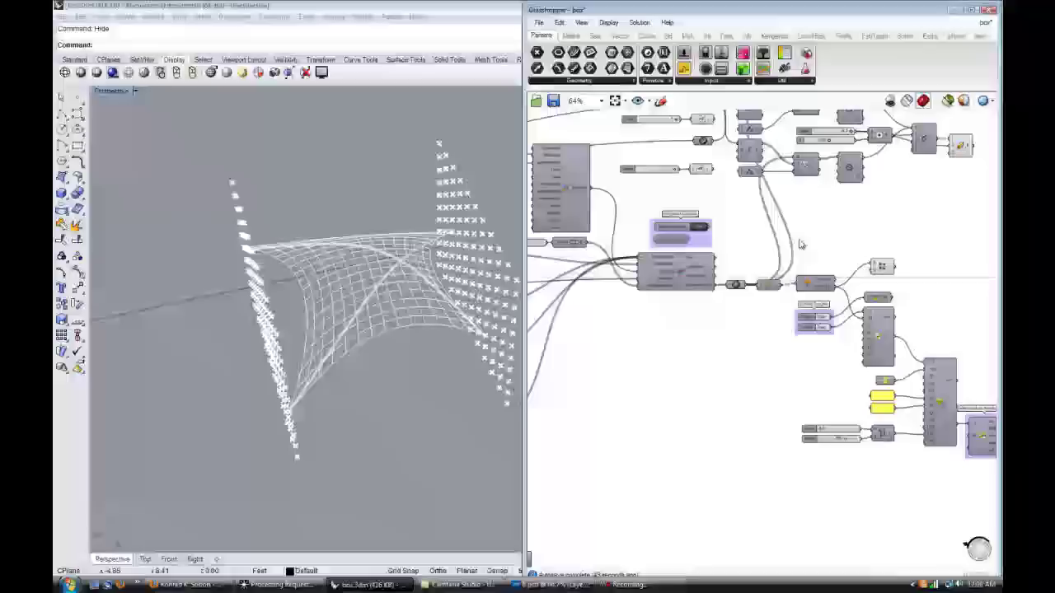
scroll(721, 265, up, 2)
scroll(719, 268, down, 2)
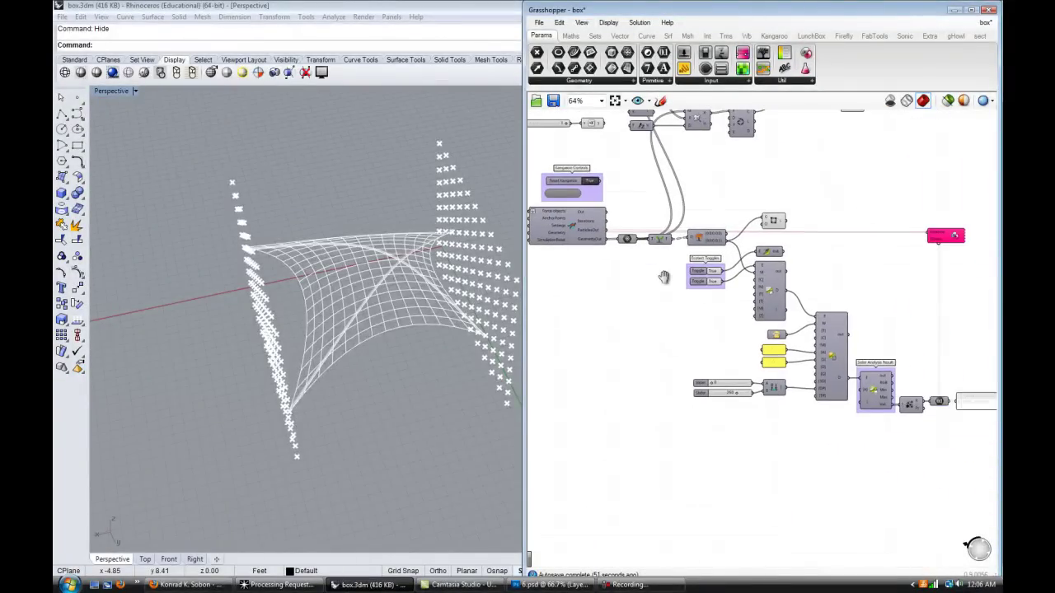
right_drag(679, 256, 762, 281)
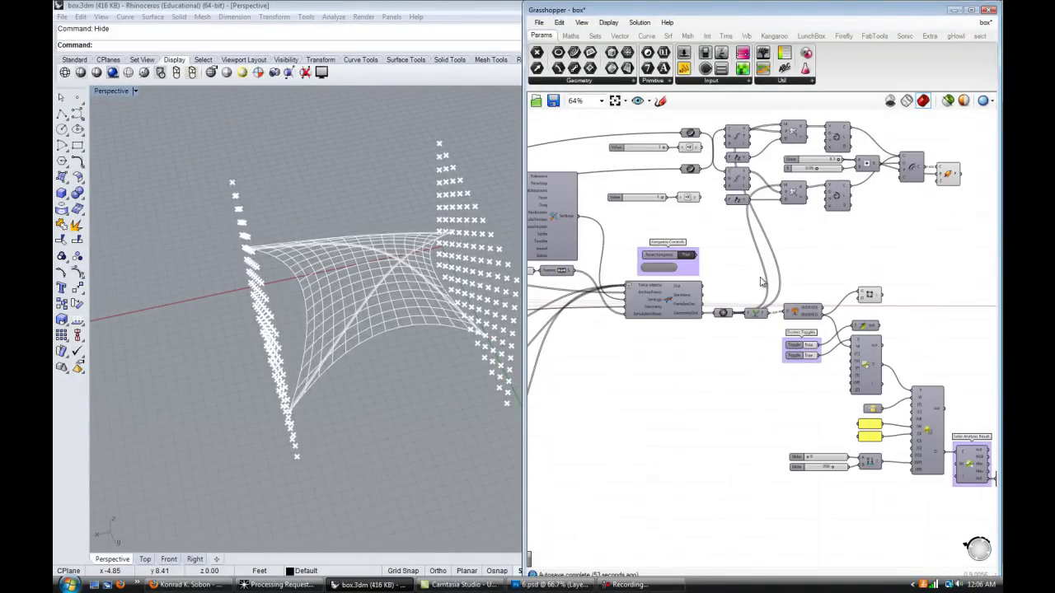
right_drag(639, 356, 865, 345)
scroll(641, 336, down, 2)
right_drag(641, 336, 906, 316)
scroll(626, 304, up, 4)
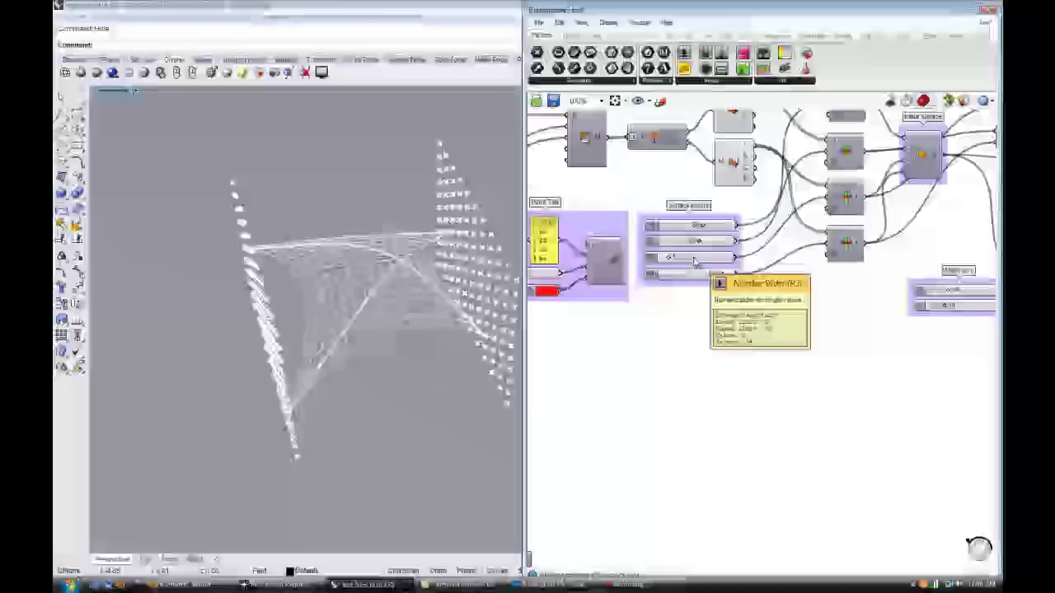
Step: Examine the component chain from the Ecotect Toggles to the Solar Analysis Result, and view the canopy's peak radiation map in Ecotect
right_drag(833, 310, 675, 309)
scroll(728, 302, down, 3)
right_drag(909, 319, 647, 323)
scroll(662, 326, down, 2)
right_drag(765, 330, 677, 326)
scroll(725, 313, up, 3)
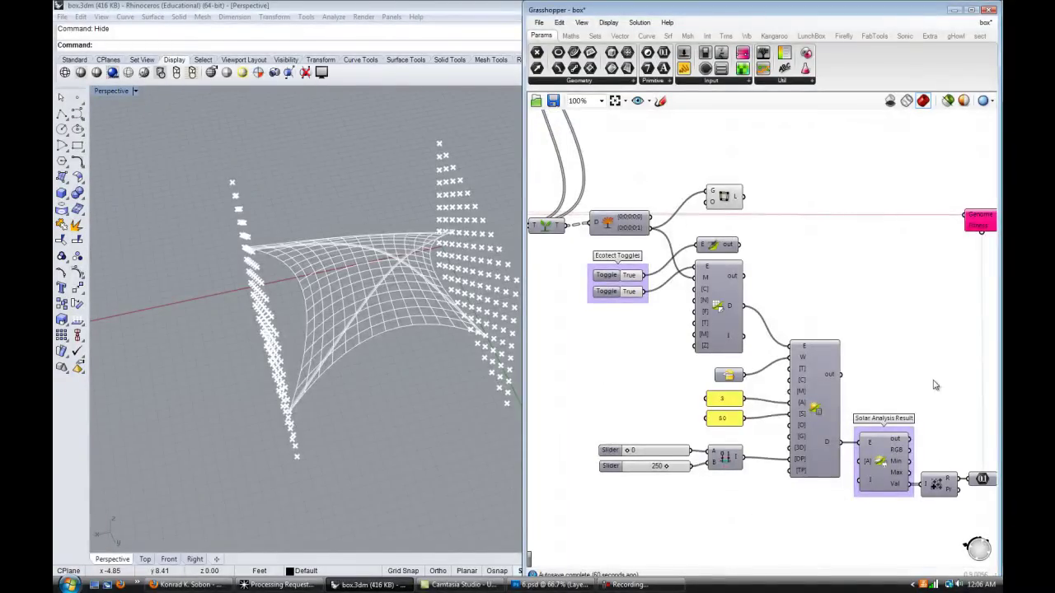
scroll(766, 280, down, 1)
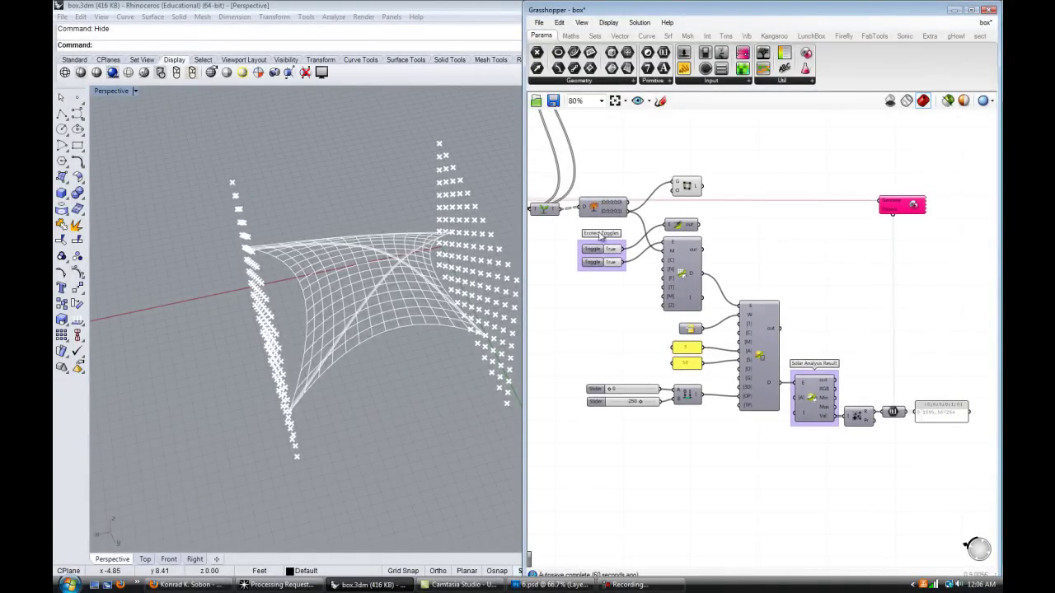
scroll(617, 267, up, 1)
right_drag(787, 271, 775, 251)
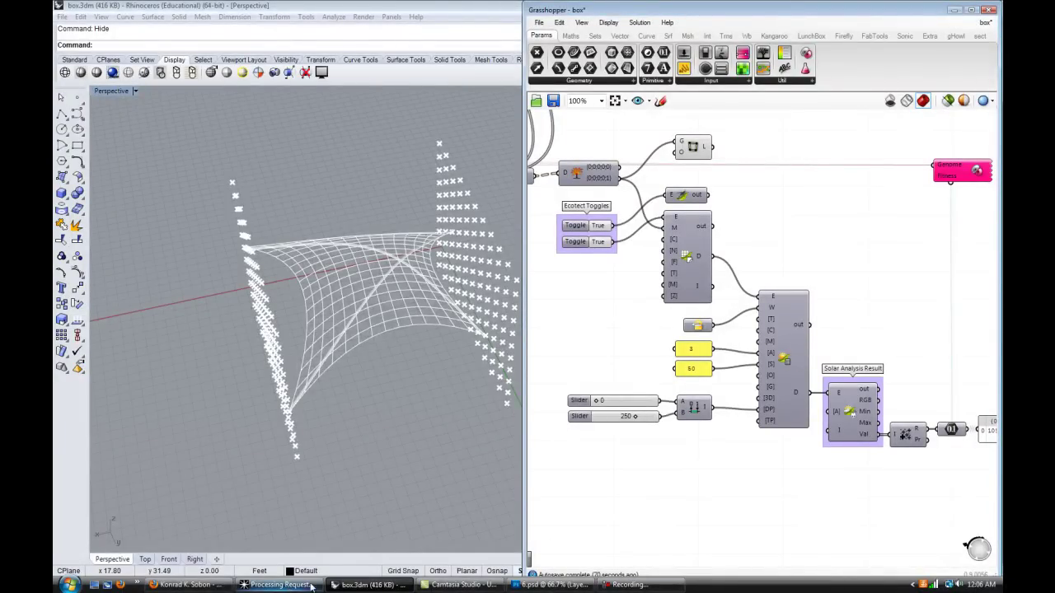
right_drag(781, 272, 780, 286)
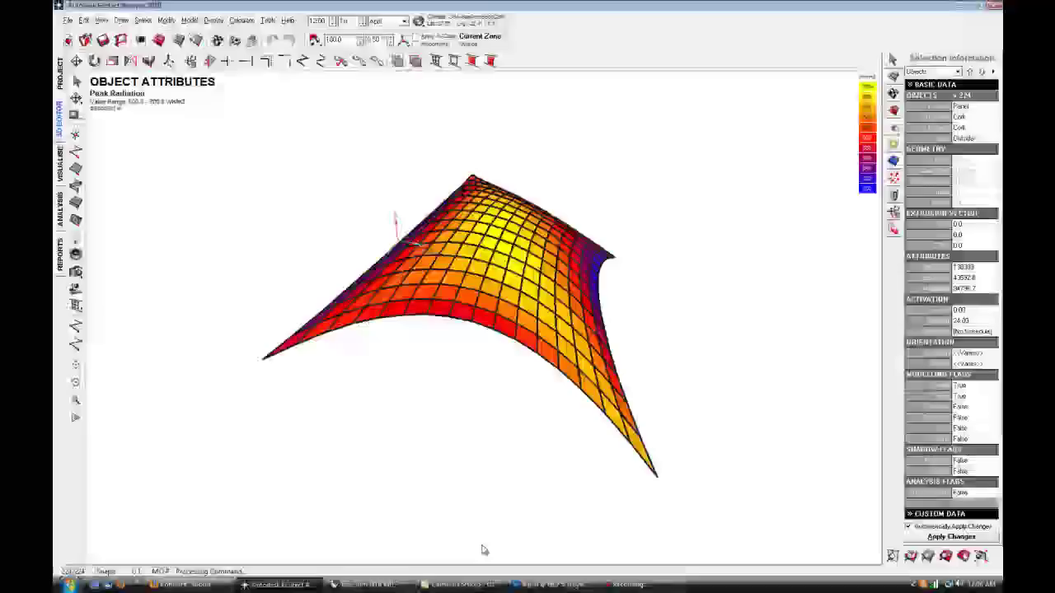
click(365, 588)
Step: Inspect the Solar Analysis Result's Val output and the summed radiation value passed to the number parameter and panel
scroll(738, 417, up, 4)
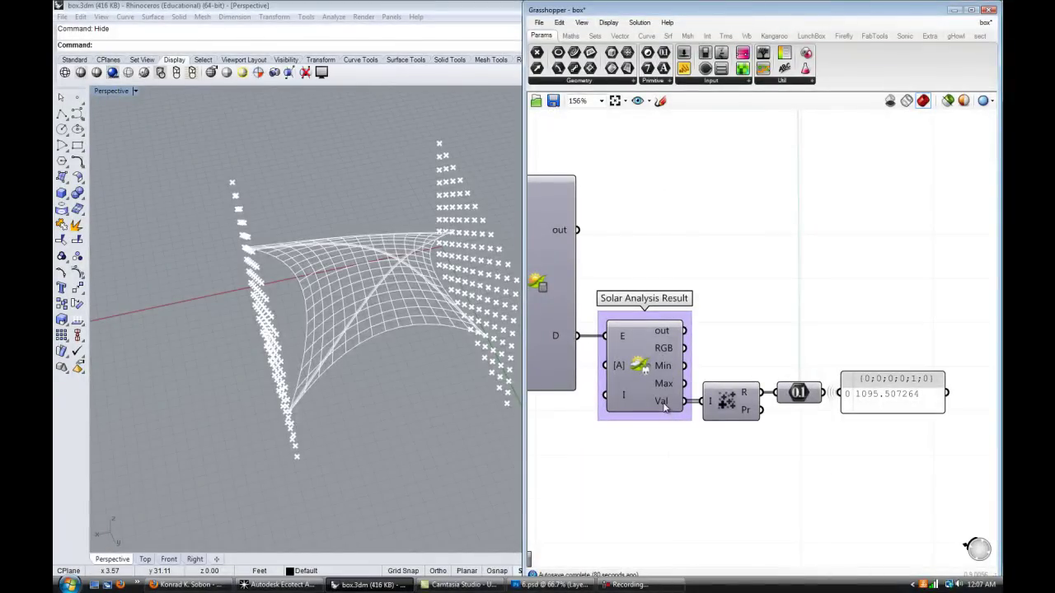
mouse_move(665, 406)
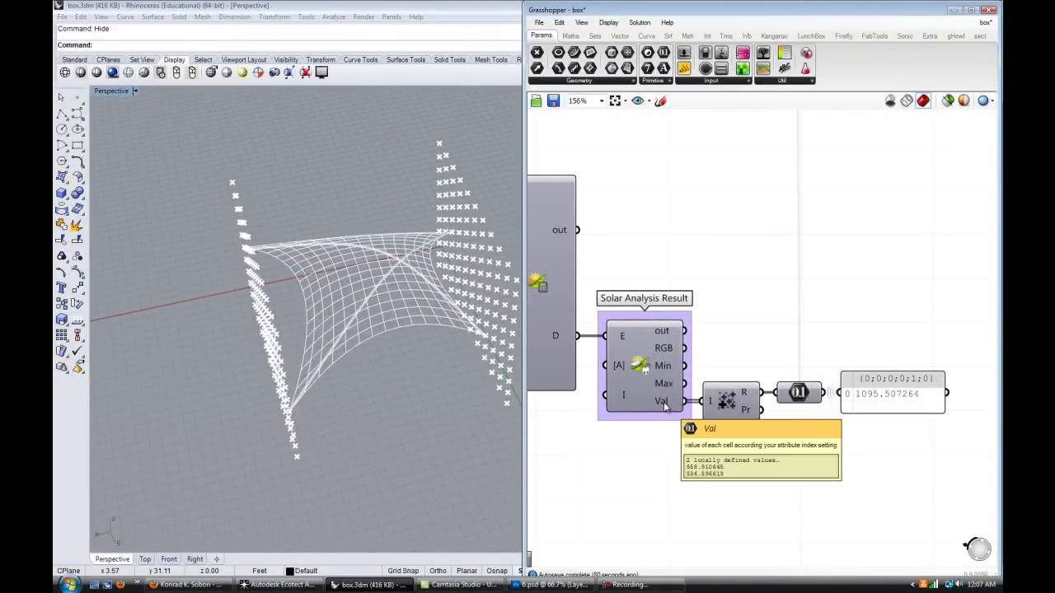
scroll(733, 321, down, 4)
right_drag(759, 245, 826, 360)
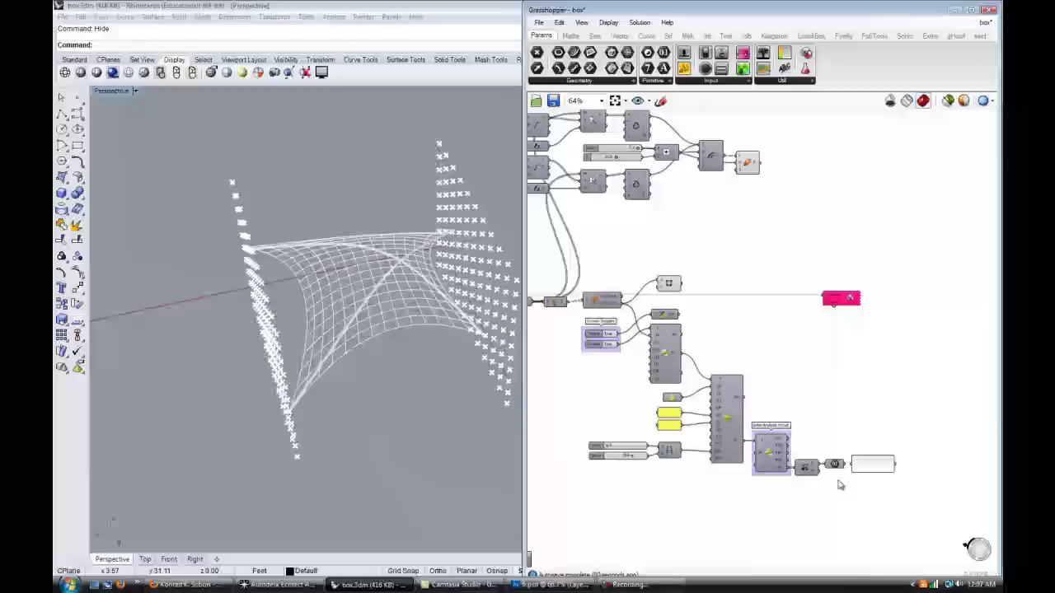
scroll(816, 456, up, 5)
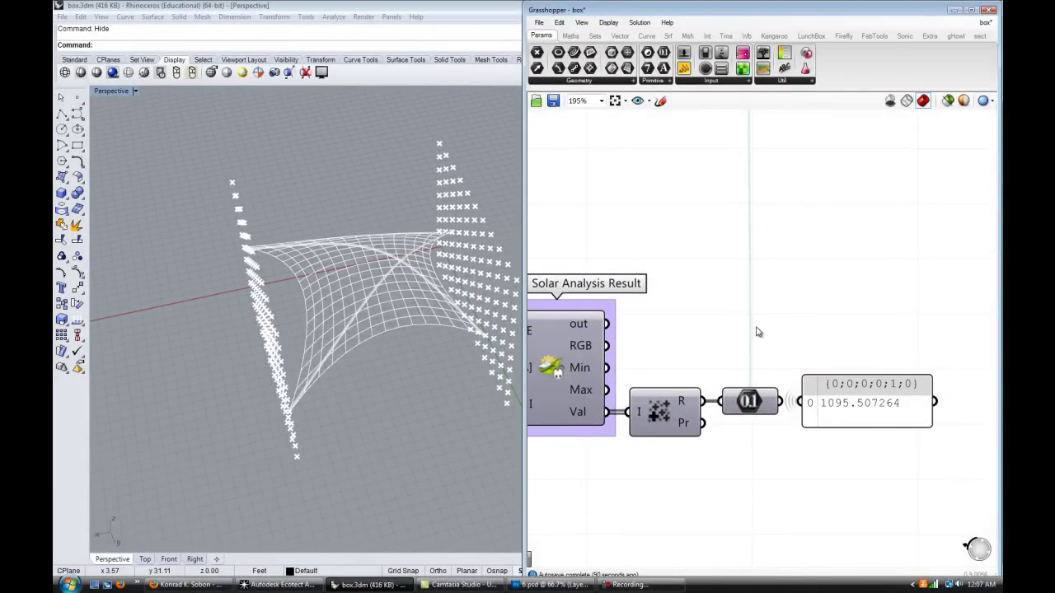
Step: Trace the Galapagos Fitness input to the summed solar value and its Genome input to Surface Points sliders P1 to P4
scroll(824, 346, down, 5)
scroll(878, 296, up, 6)
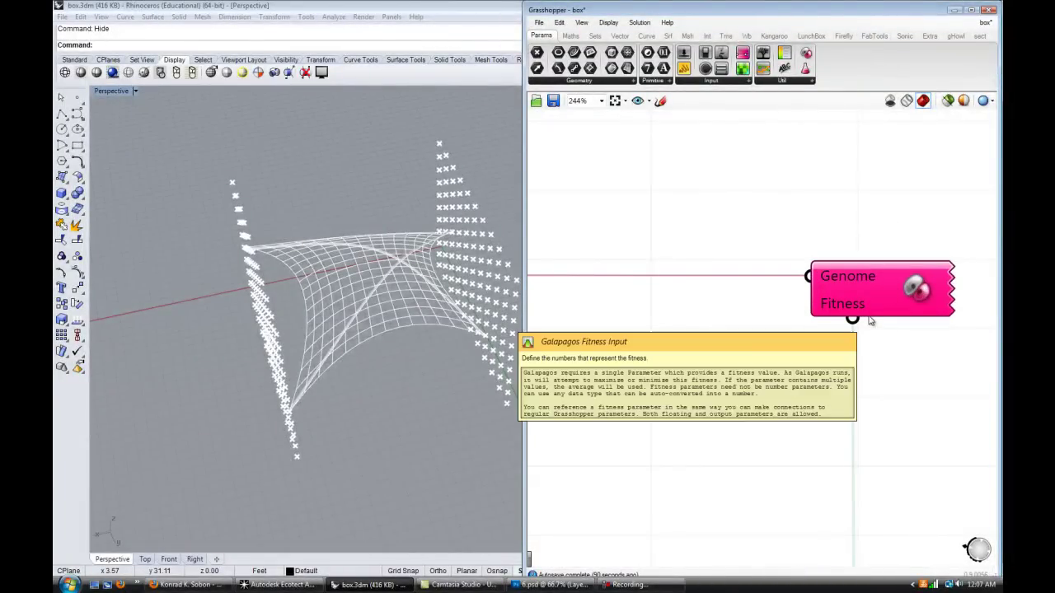
scroll(871, 321, down, 5)
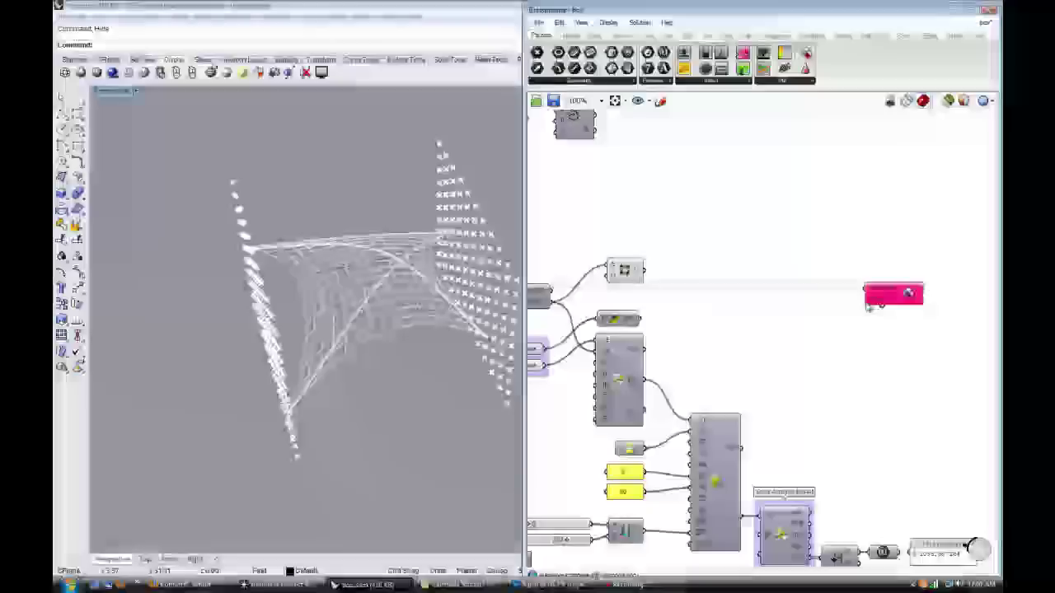
scroll(867, 305, down, 7)
scroll(729, 294, up, 6)
right_drag(595, 293, 867, 296)
scroll(628, 303, up, 2)
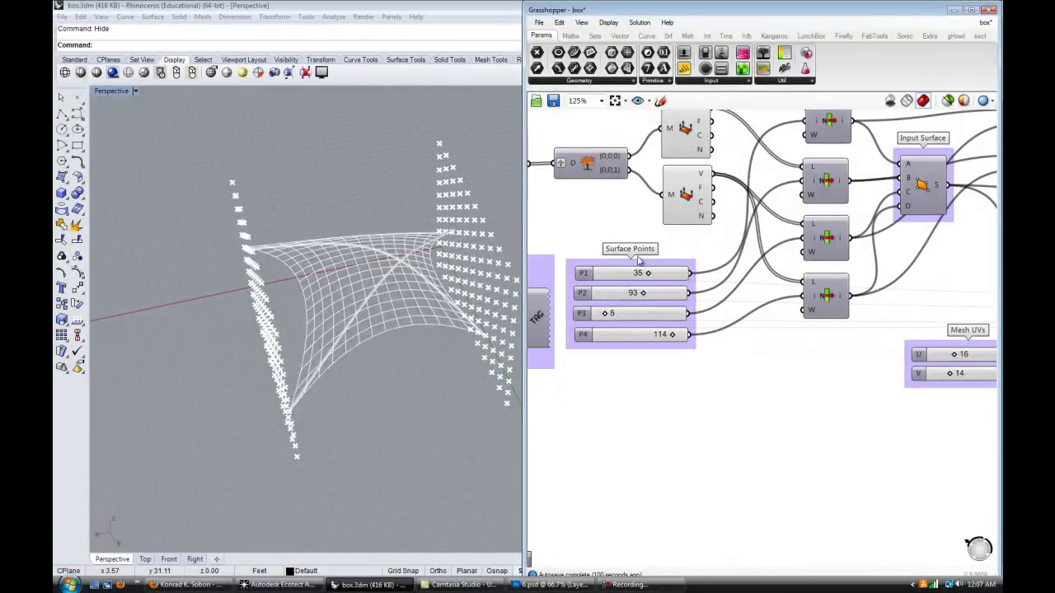
scroll(659, 346, down, 4)
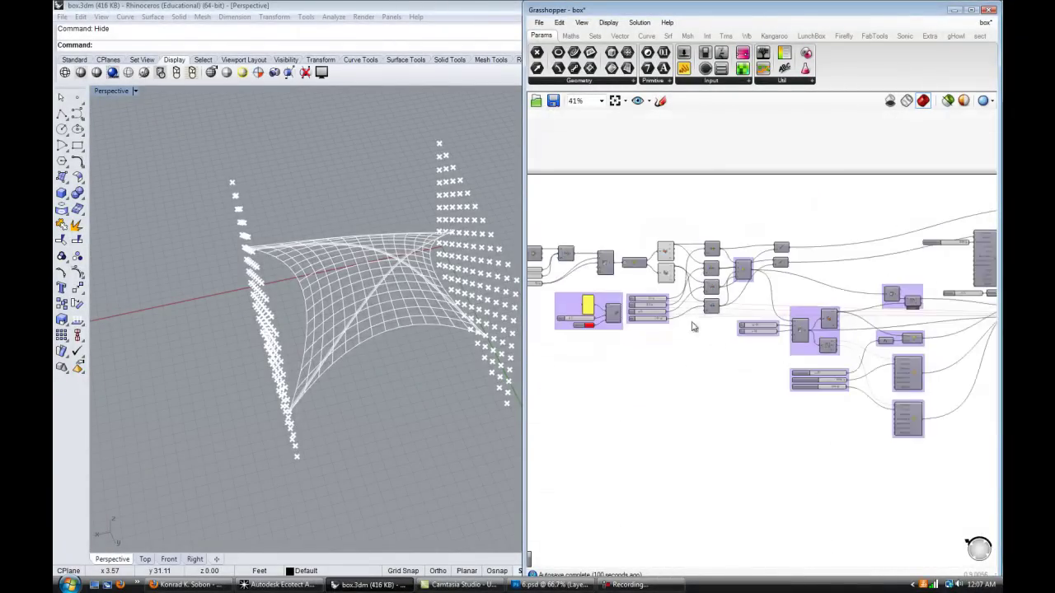
scroll(886, 346, down, 1)
scroll(812, 276, up, 5)
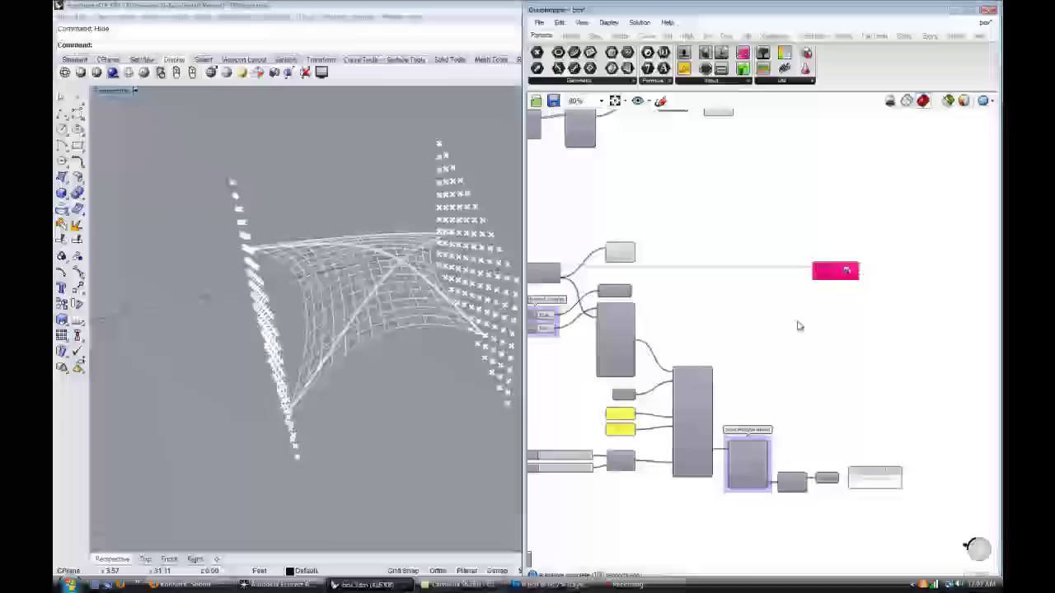
scroll(737, 320, down, 1)
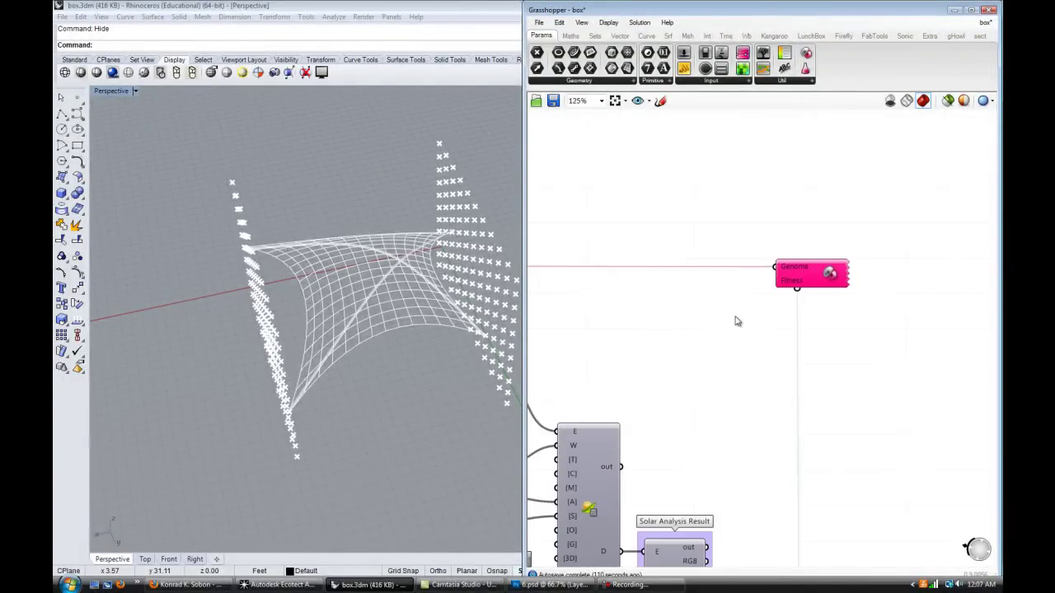
right_drag(737, 321, 834, 283)
right_drag(919, 315, 886, 274)
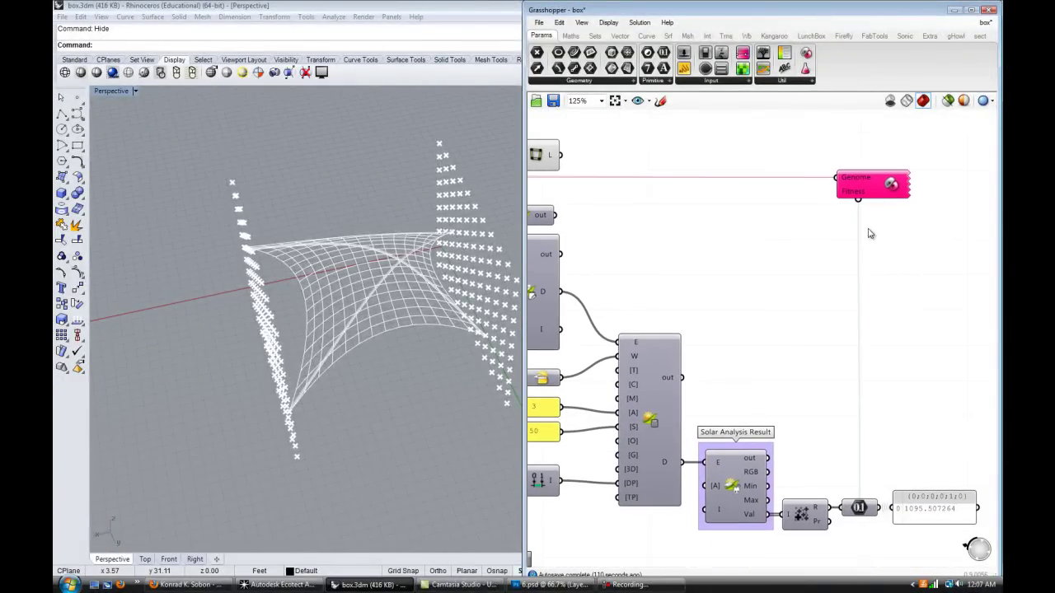
Step: Open the Galapagos Editor and review its fitness, runtime limit and evolutionary solver options
double_click(862, 188)
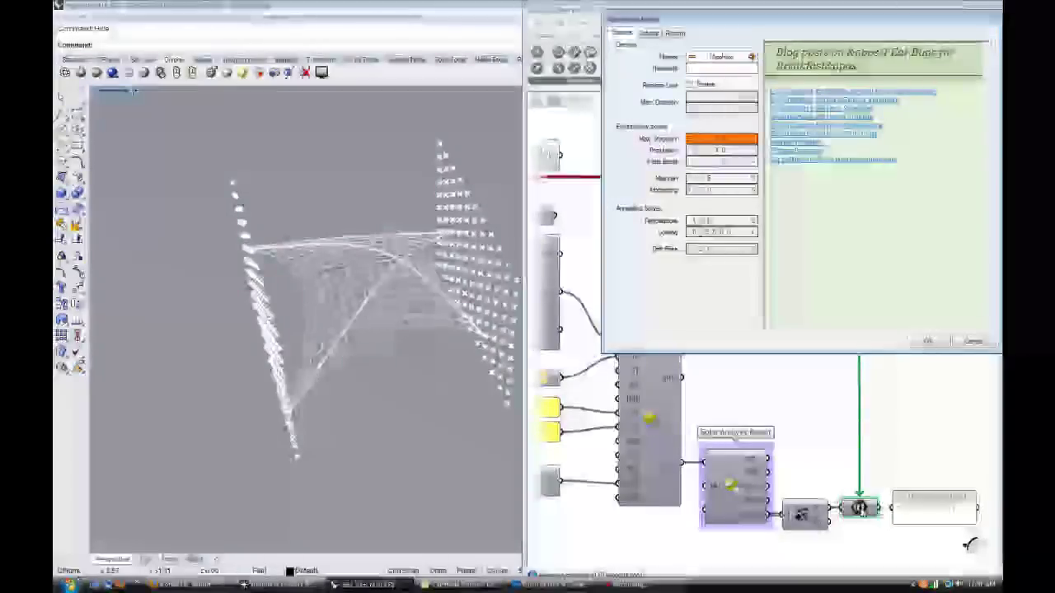
mouse_move(860, 509)
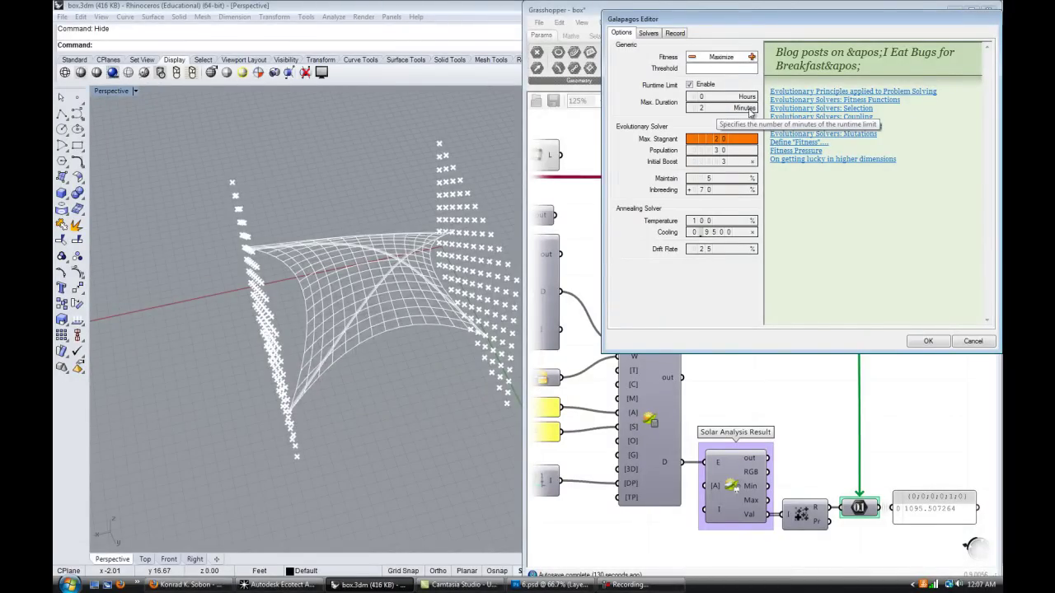
click(648, 33)
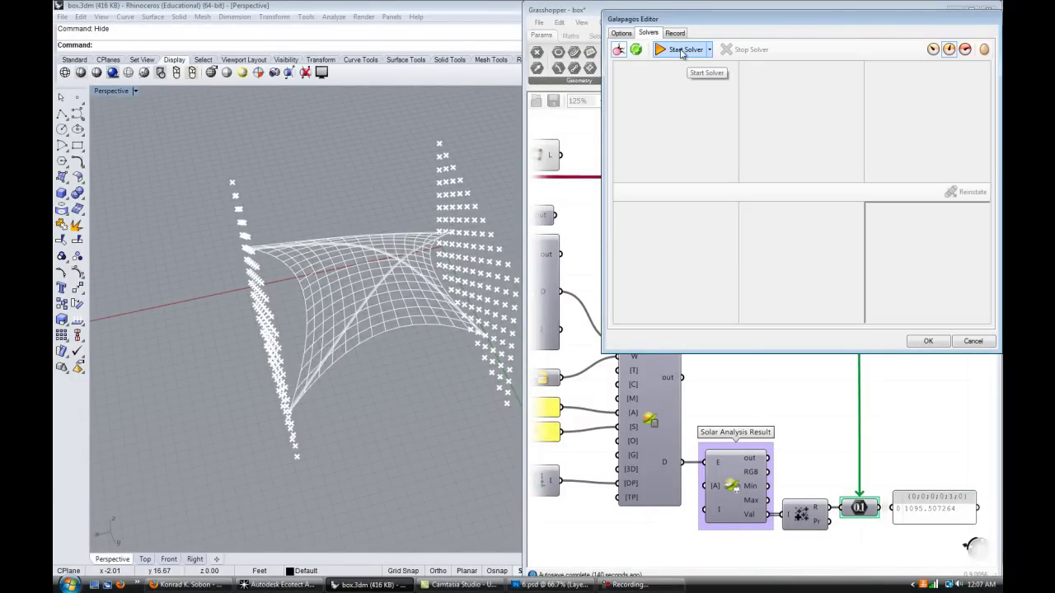
click(622, 34)
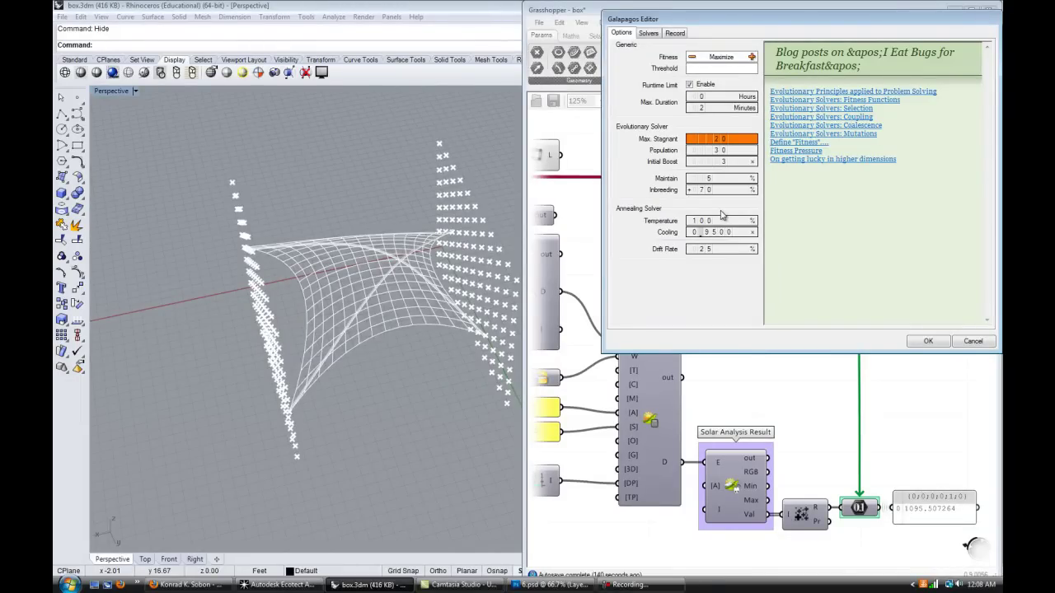
click(648, 33)
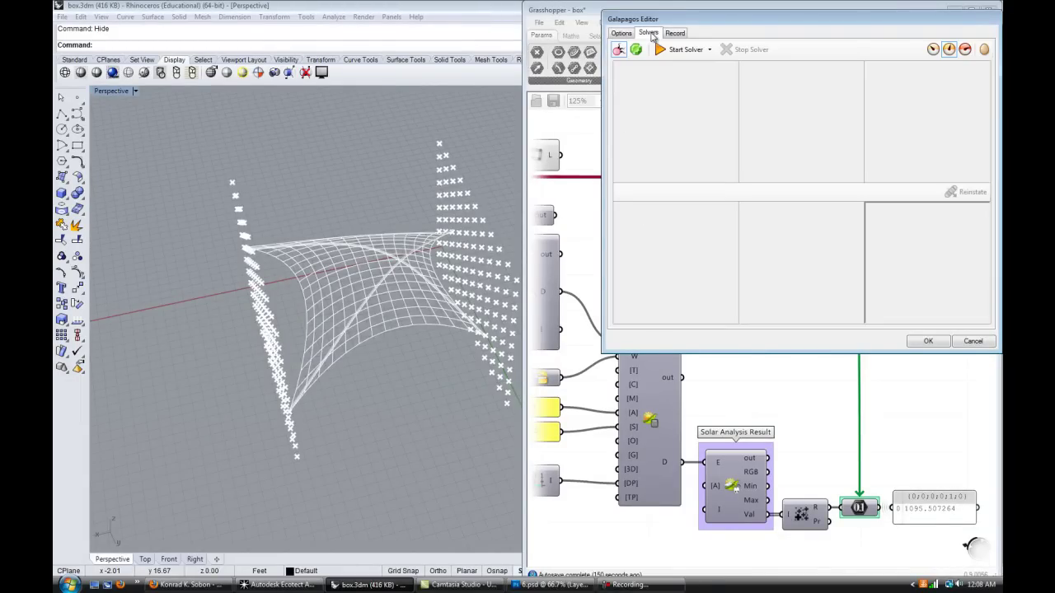
Step: Run the Galapagos solver while watching the analysis in Ecotect, and dismiss the breakpoint message
click(681, 50)
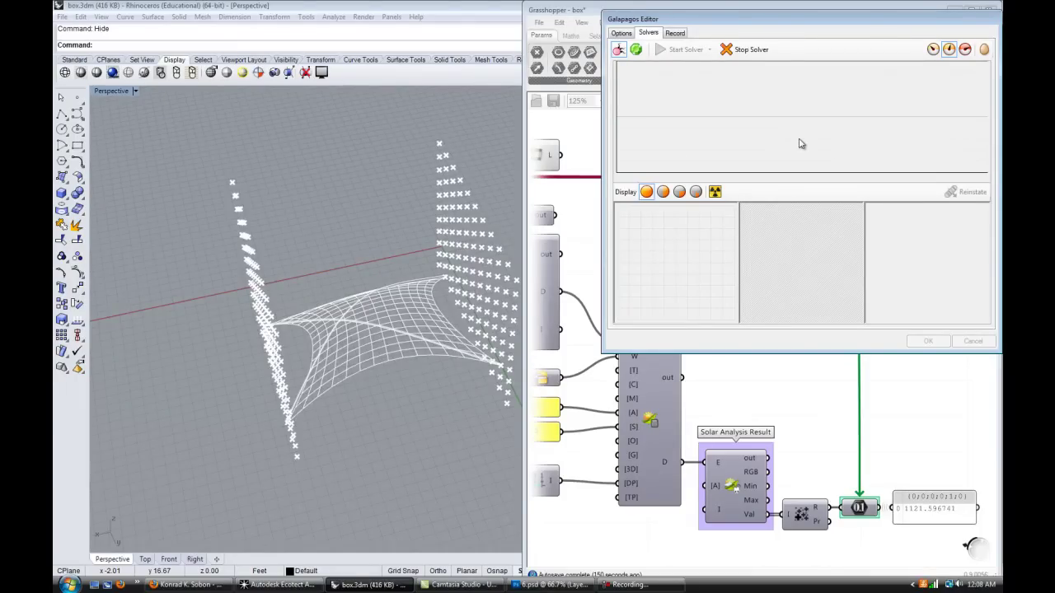
click(280, 585)
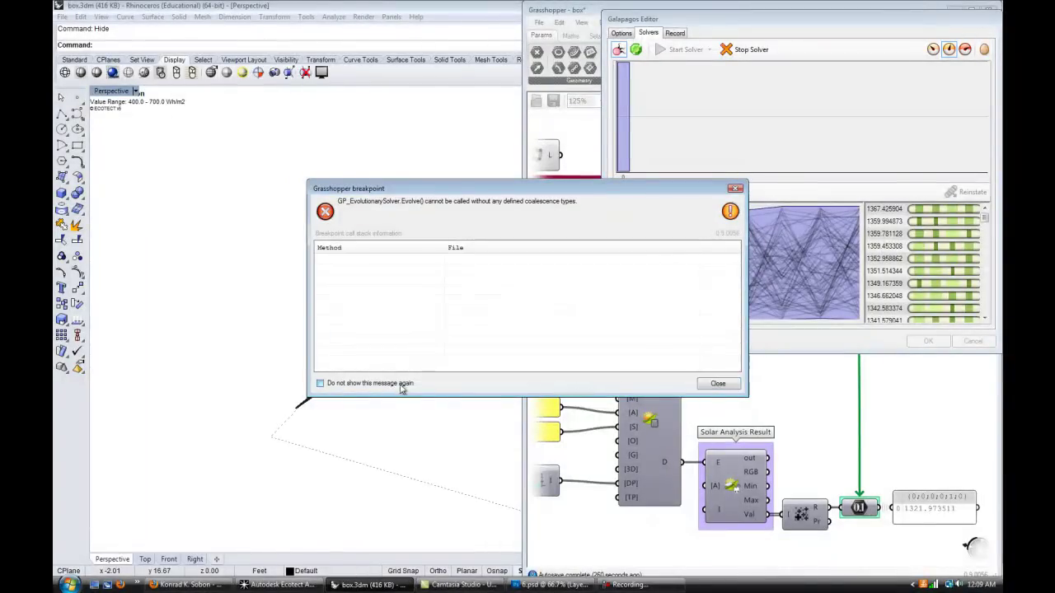
click(718, 384)
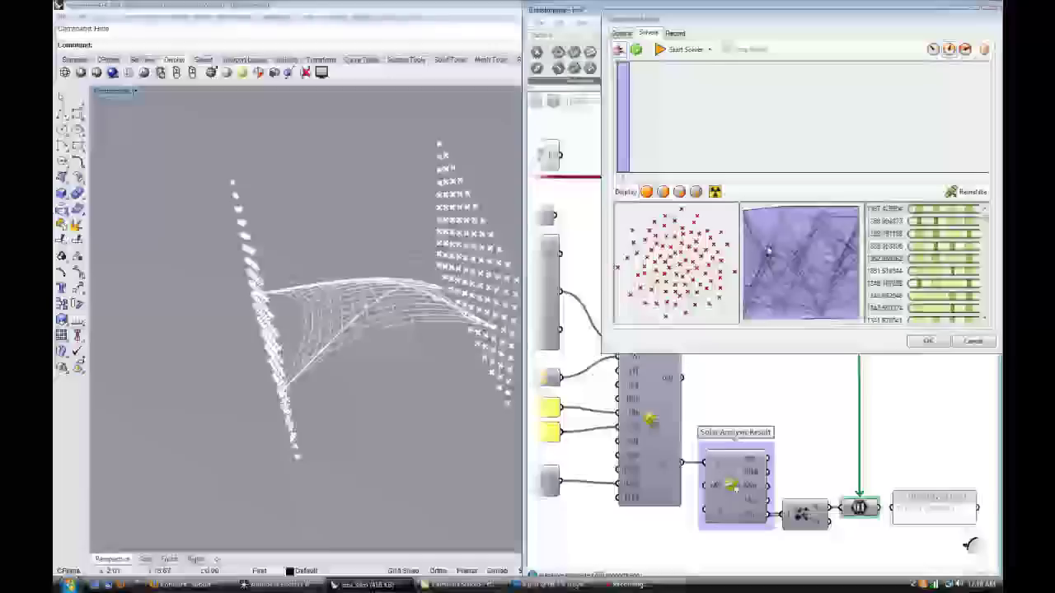
Step: Reposition and enlarge the Galapagos Editor, and display only the top 10% of genomes
drag(718, 25, 678, 14)
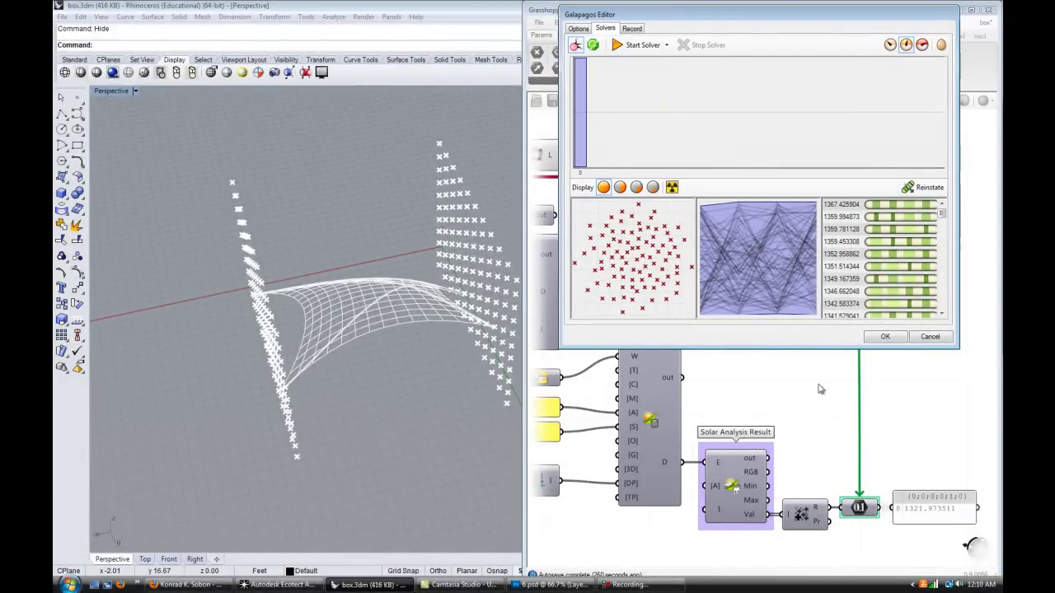
drag(819, 346, 819, 481)
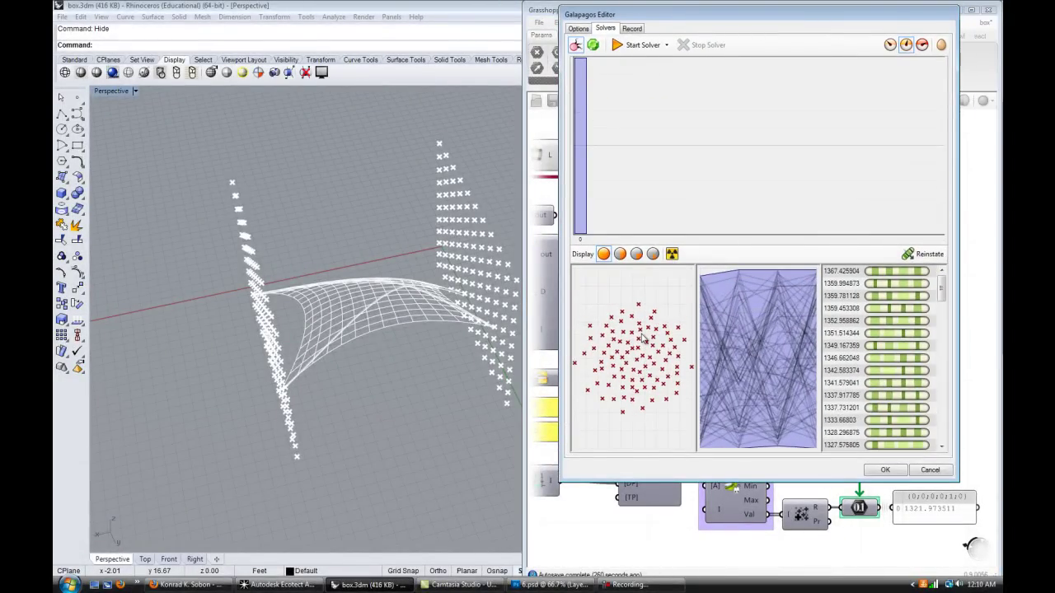
click(653, 255)
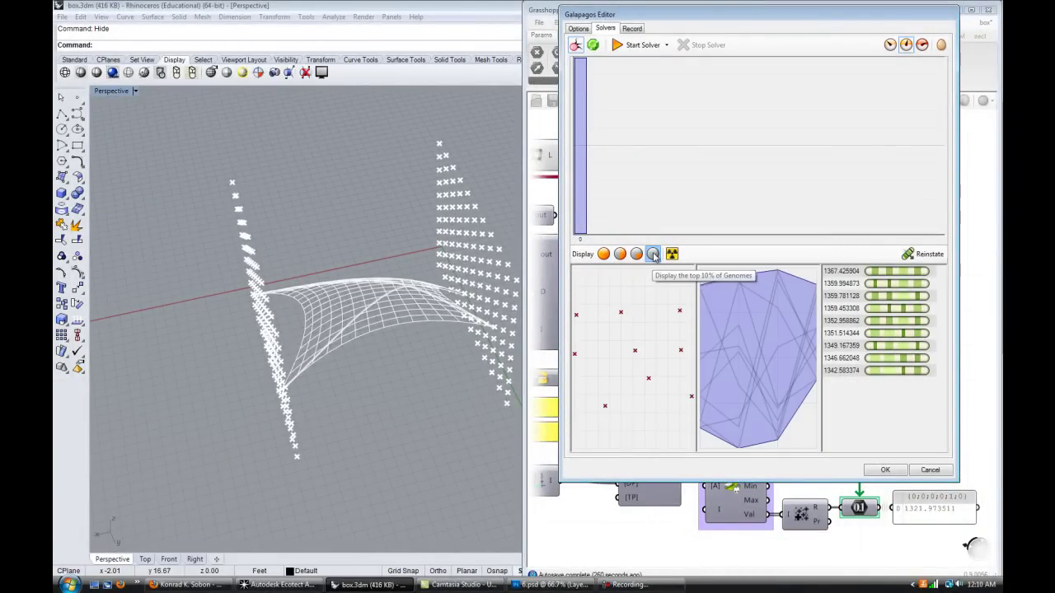
Step: Compare the three leading genomes and reinstate the highest-ranked one on the canopy
click(885, 274)
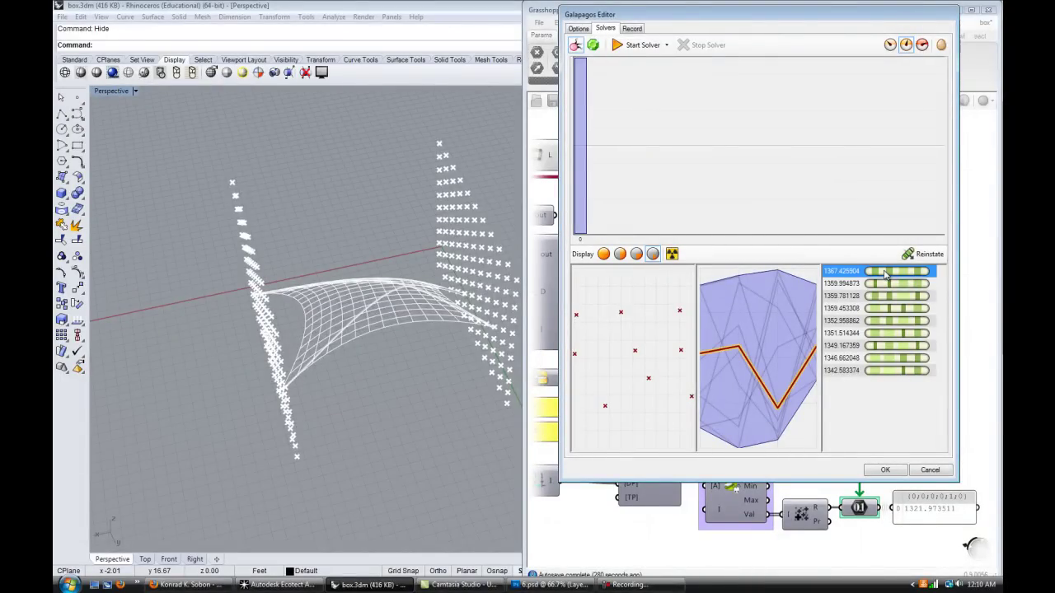
click(883, 285)
click(884, 298)
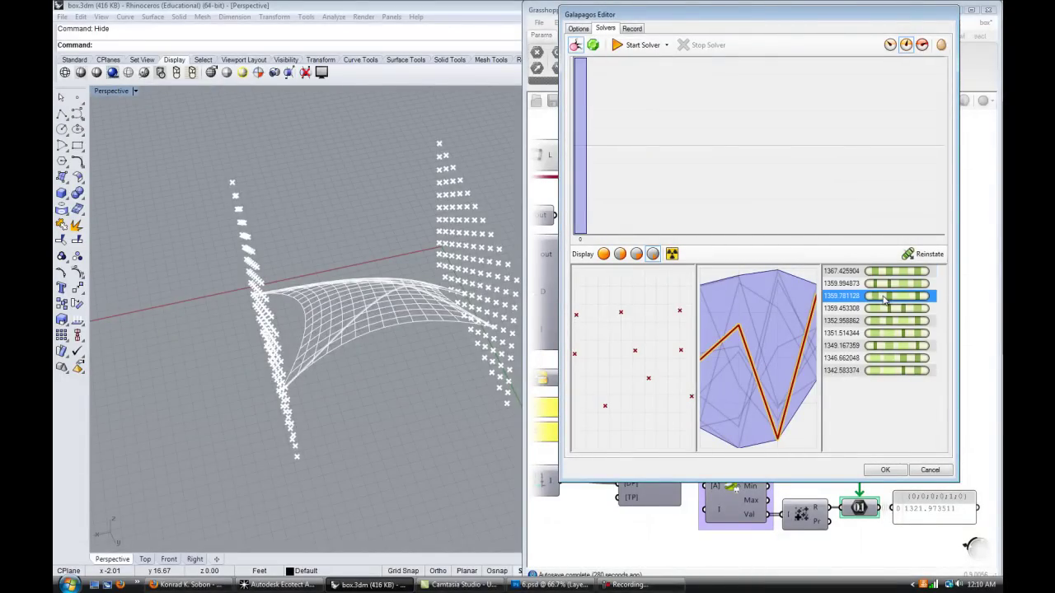
click(885, 276)
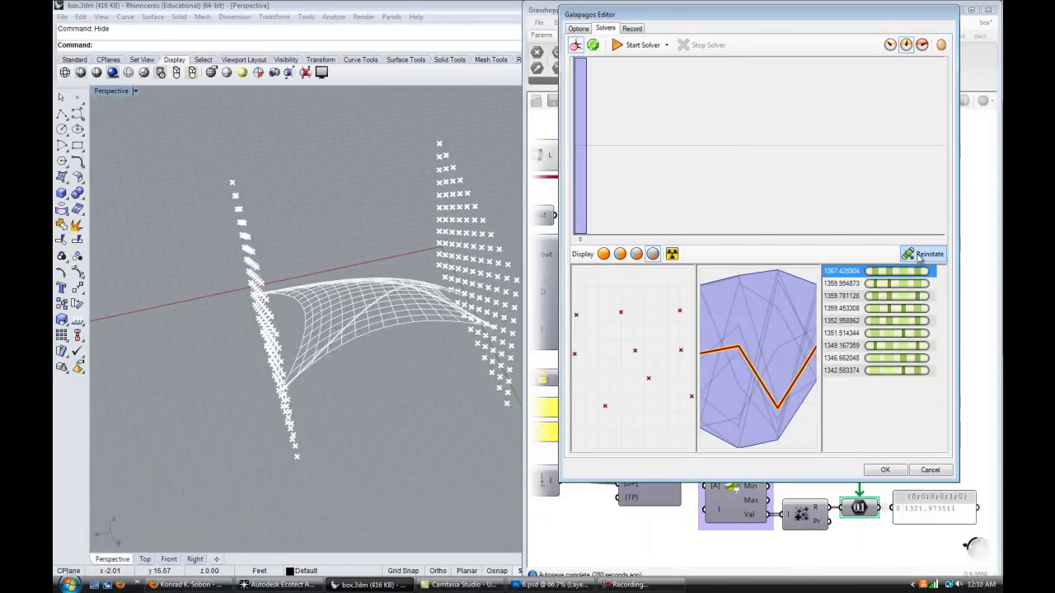
click(907, 256)
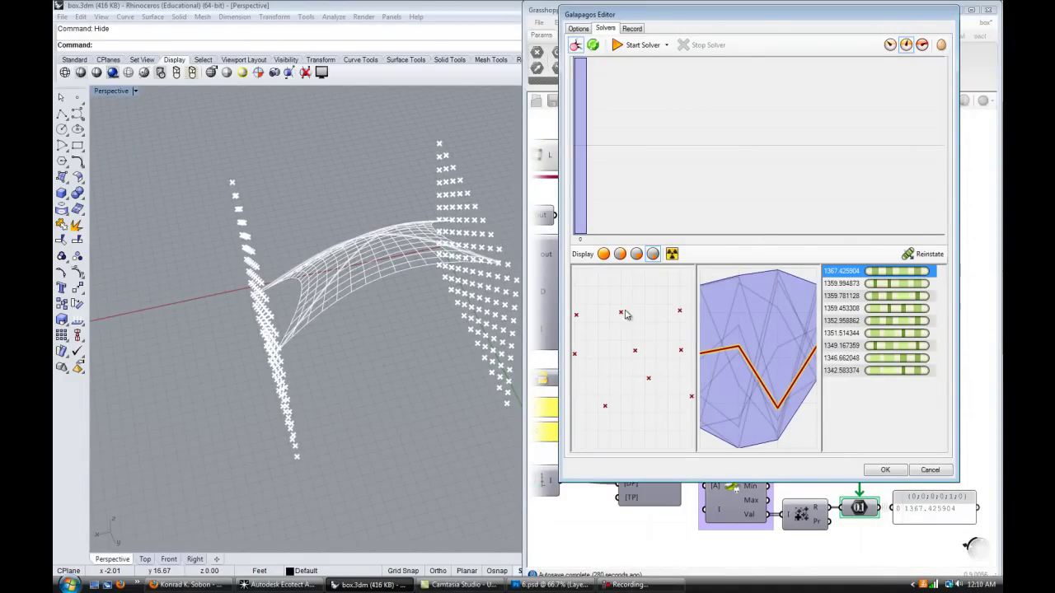
right_drag(332, 281, 416, 301)
scroll(391, 297, down, 5)
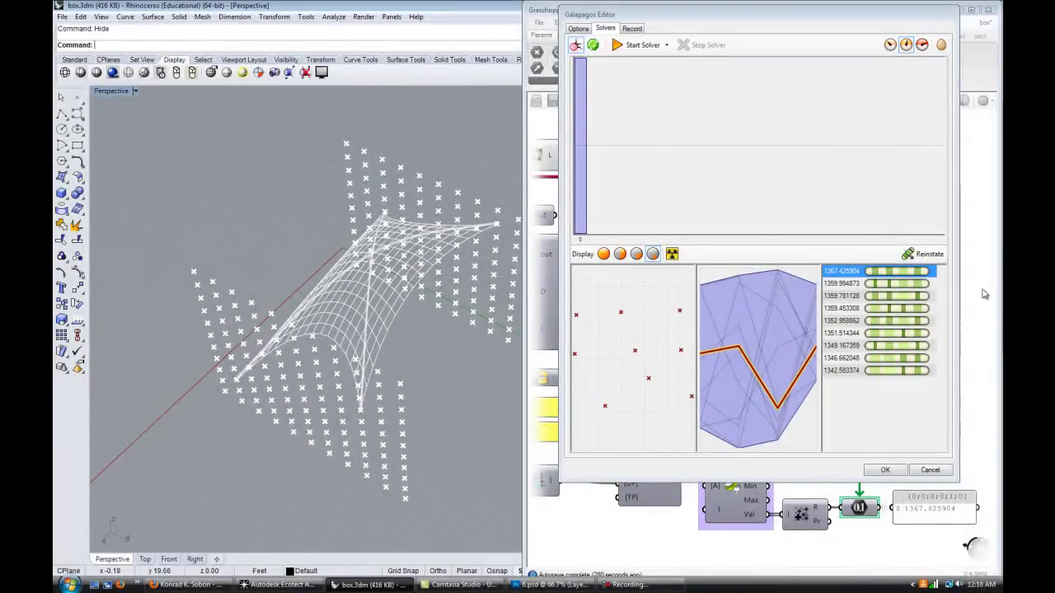
Step: Reinstate the second- and third-ranked genomes in turn and compare the canopy shape each one gives from several angles
click(843, 284)
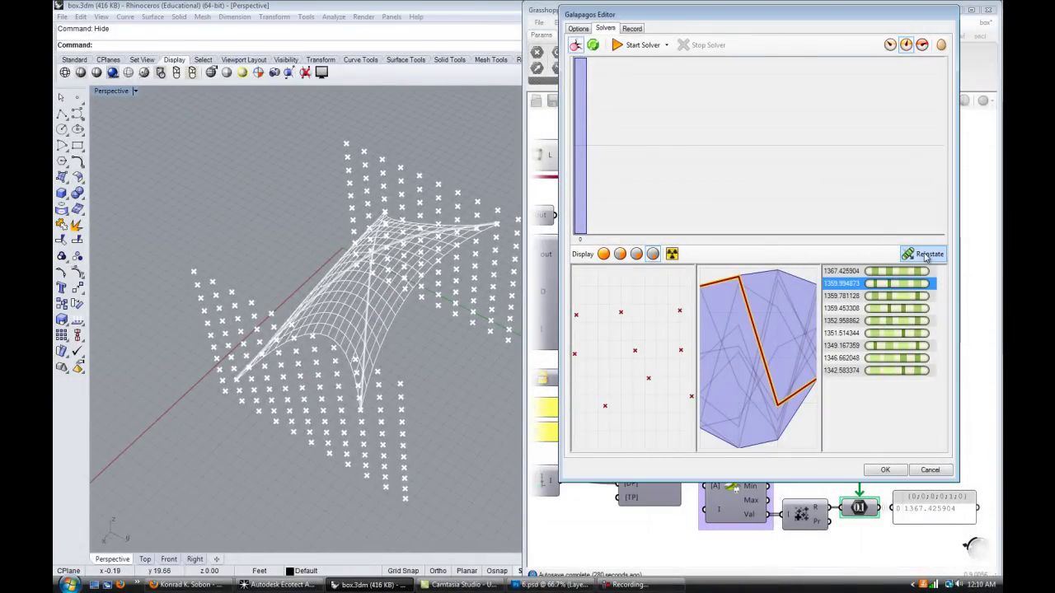
right_drag(407, 310, 468, 289)
click(907, 296)
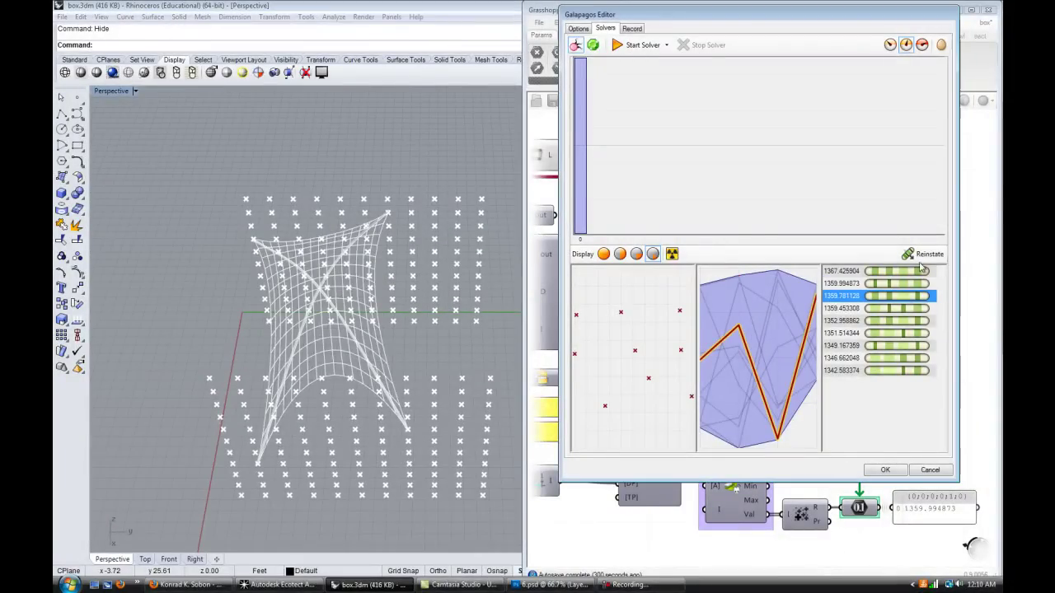
right_drag(429, 310, 390, 388)
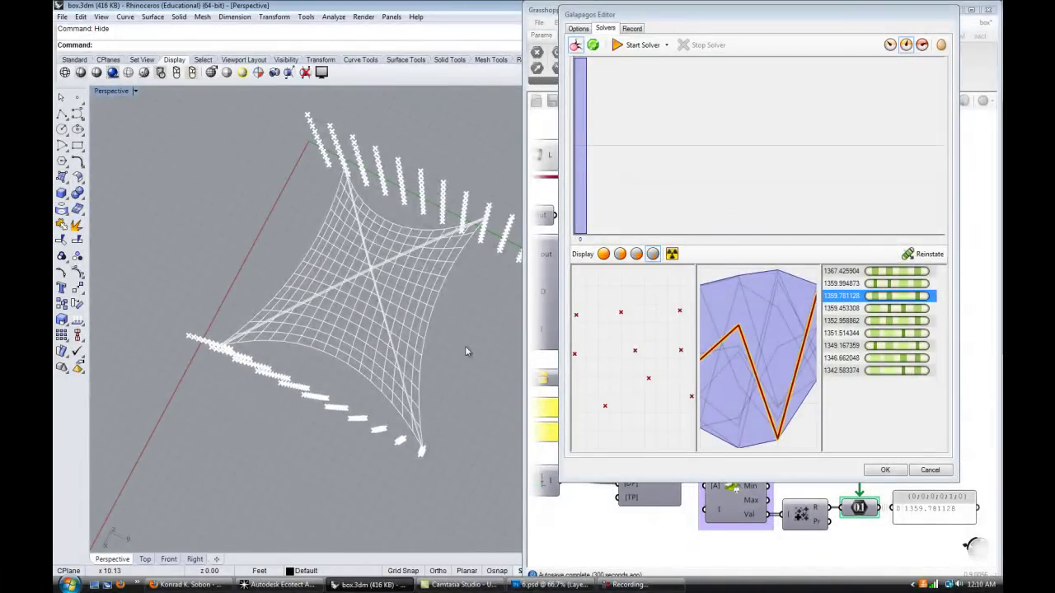
right_drag(360, 227, 449, 317)
Step: Reinstate the highest-ranked genome on the canopy, check its shape, and accept the Galapagos Editor
click(898, 271)
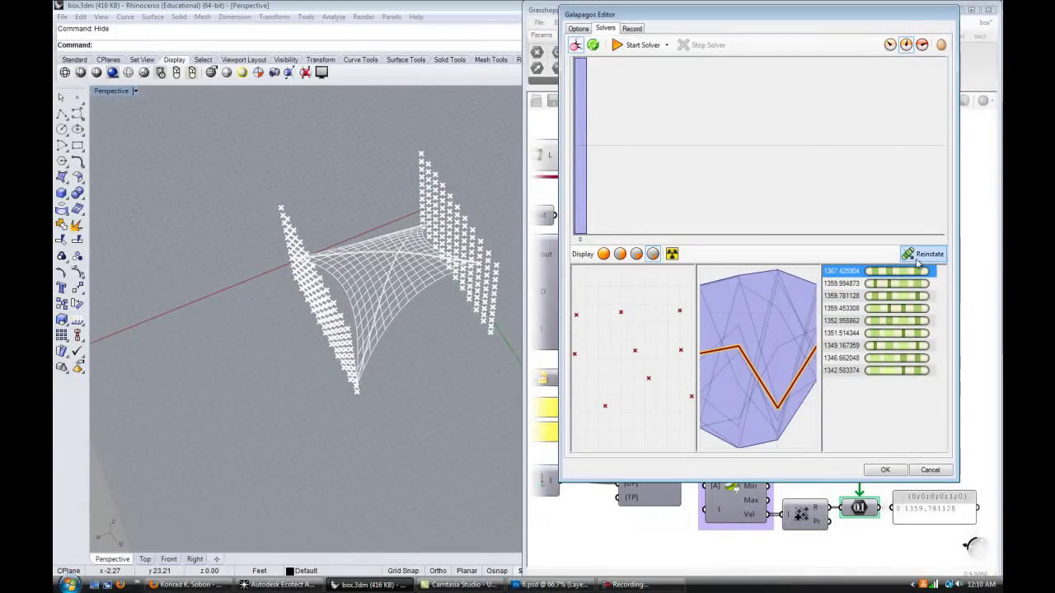
right_drag(371, 253, 440, 275)
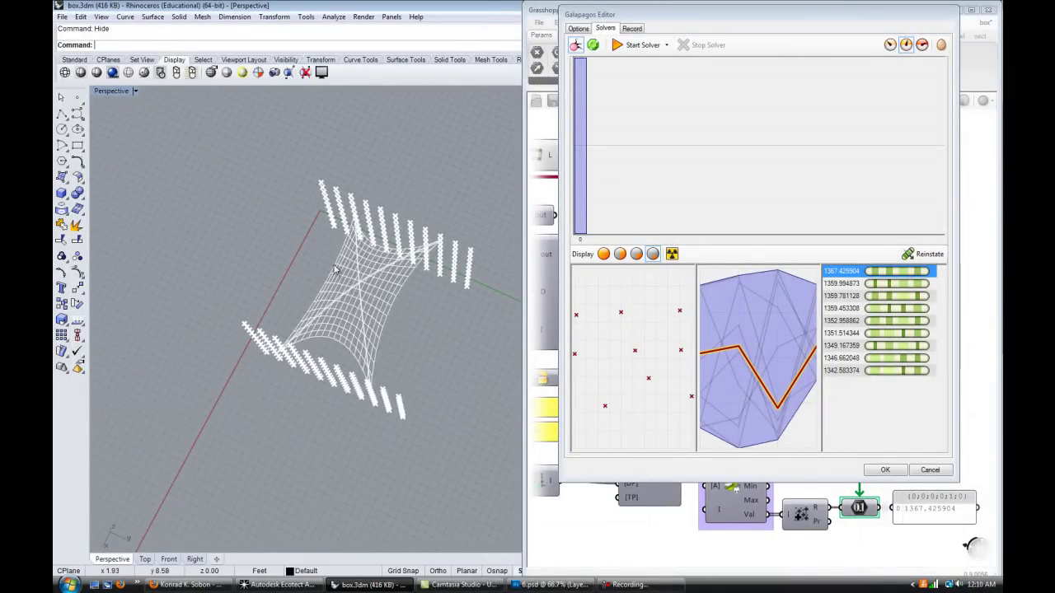
click(885, 470)
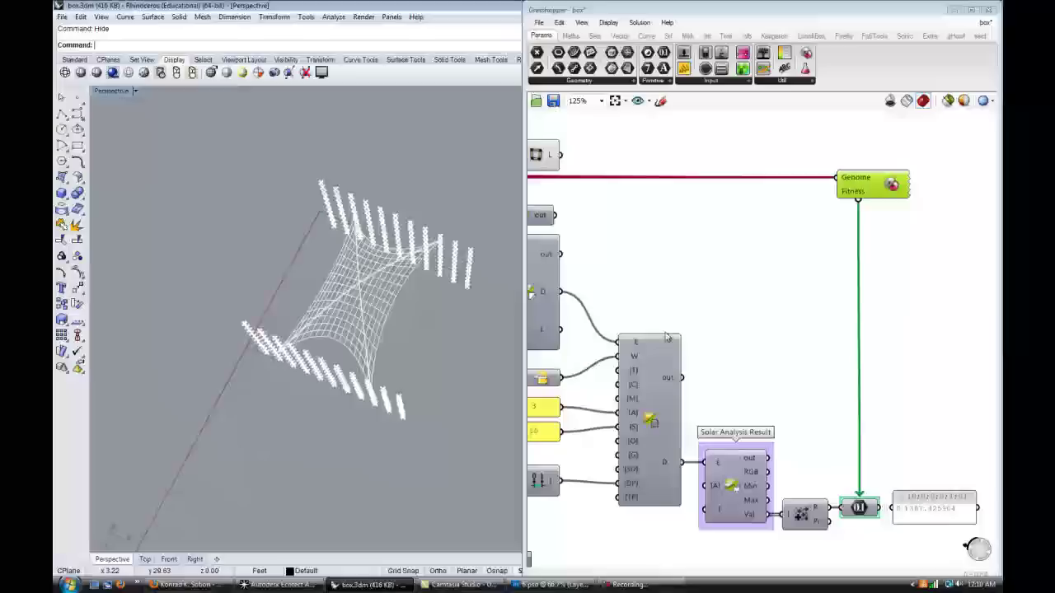
Step: Bake the two diagonal cable surfaces of the canopy from the last component of the upper chain
scroll(784, 285, down, 5)
right_drag(758, 271, 813, 300)
right_drag(831, 211, 828, 273)
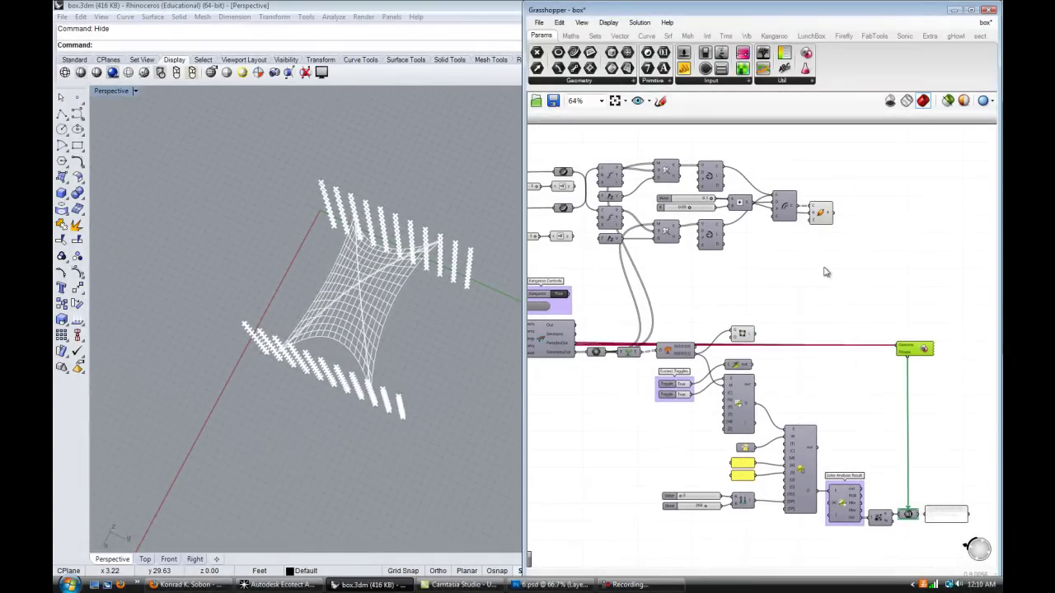
click(821, 216)
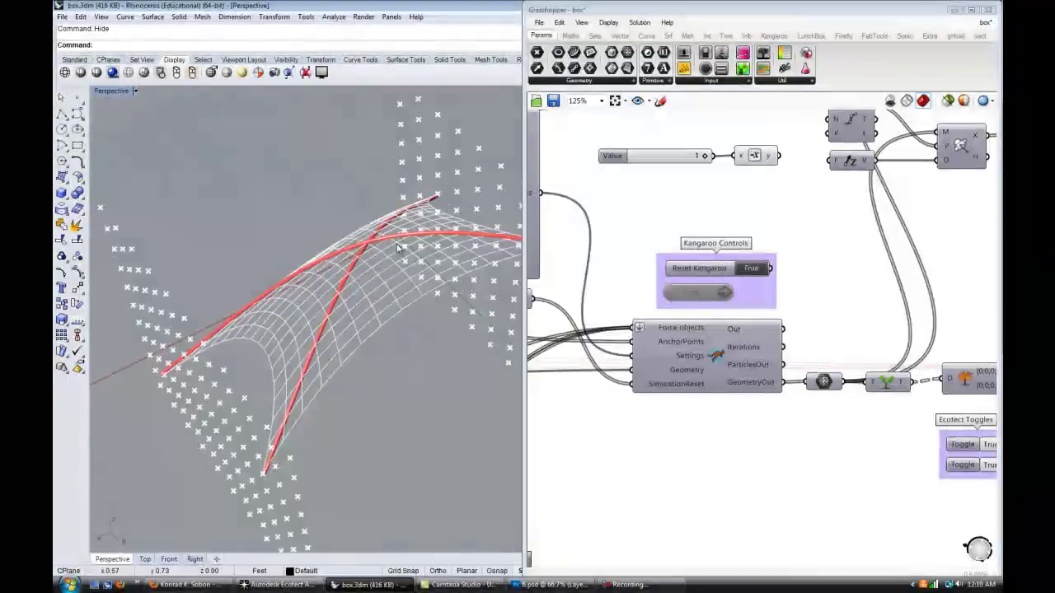
mouse_move(391, 259)
right_down()
mouse_move(416, 291)
mouse_move(388, 259)
right_up()
scroll(392, 259, down, 5)
click(823, 245)
scroll(825, 250, down, 4)
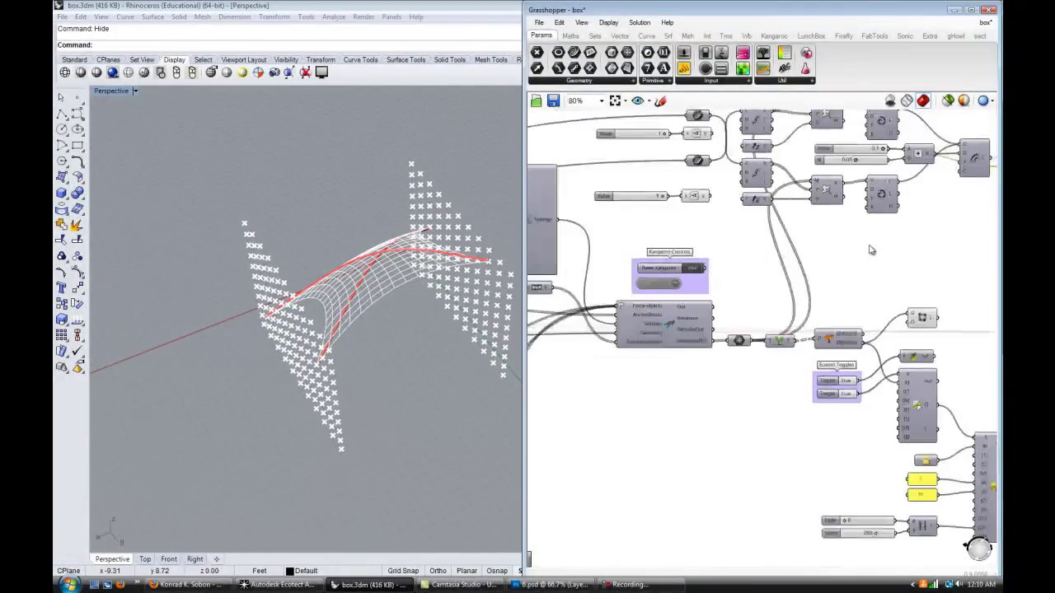
right_drag(778, 314, 871, 241)
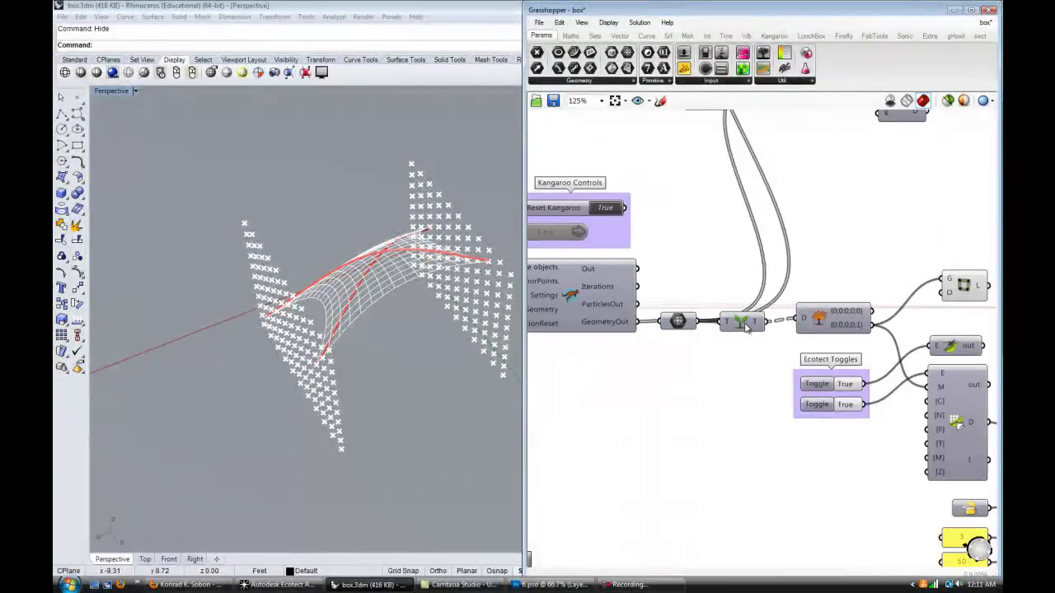
Step: Bake the relaxed canopy mesh from the component after the Kangaroo geometry output, and delete the extra mesh beneath the canopy
click(745, 324)
scroll(745, 324, down, 1)
middle_click(745, 324)
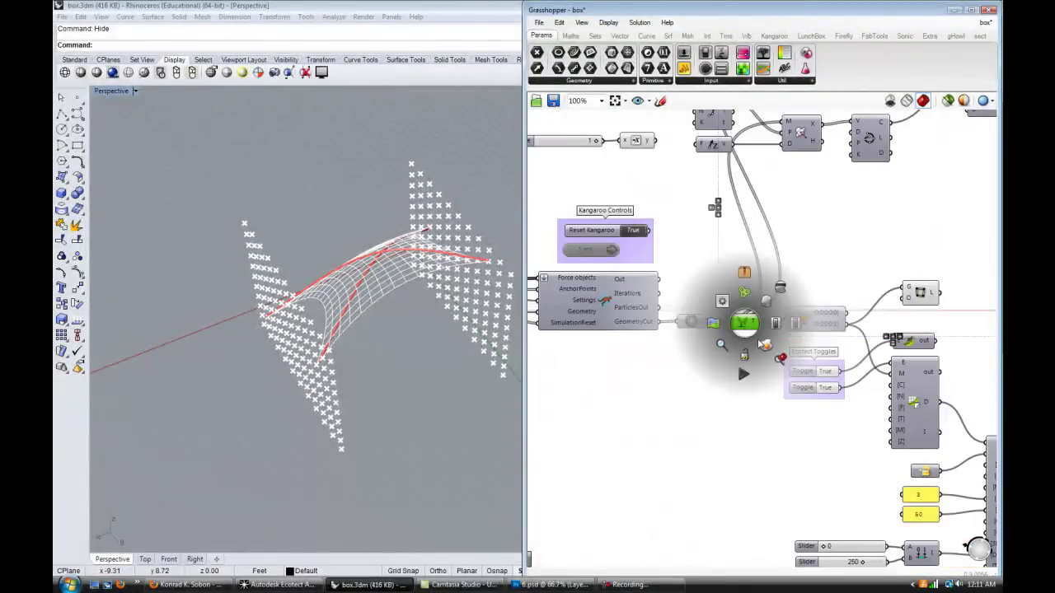
click(765, 346)
click(398, 323)
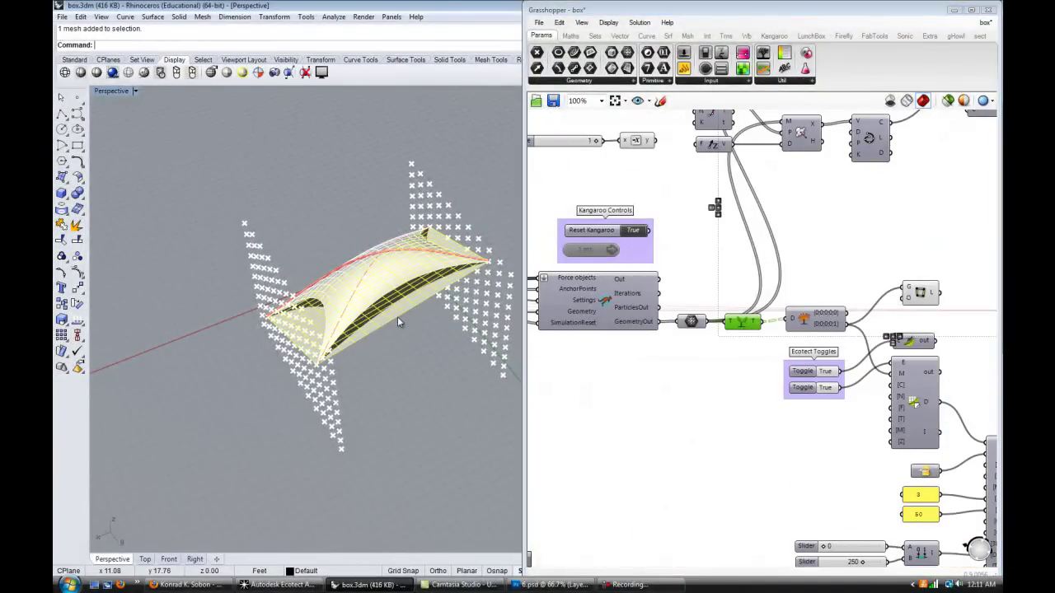
key(Delete)
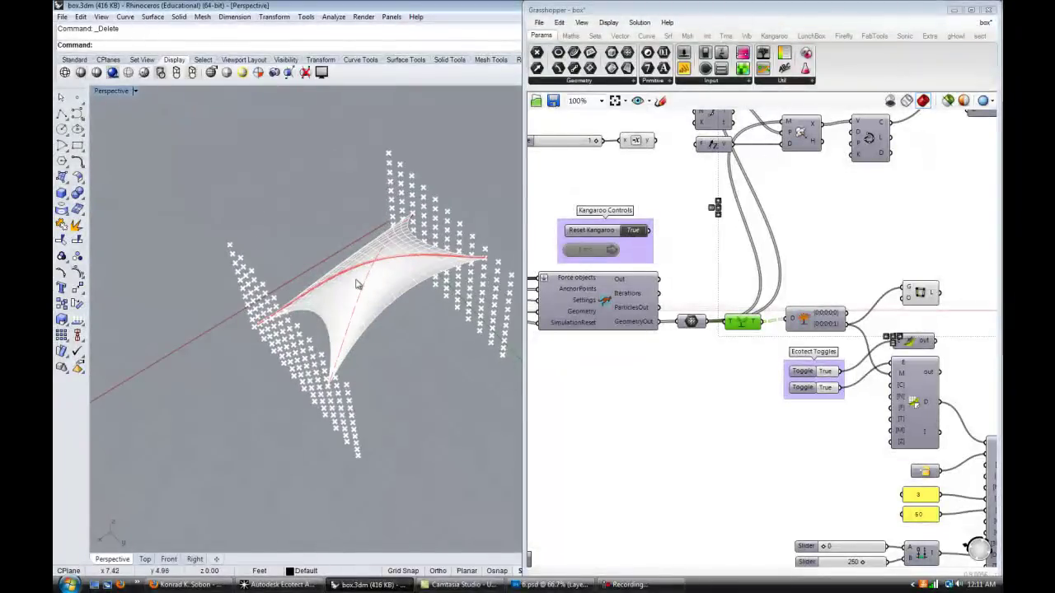
Step: Move the baked canopy mesh together with its cables to an empty area away from the point grids
click(402, 346)
right_drag(391, 345, 459, 412)
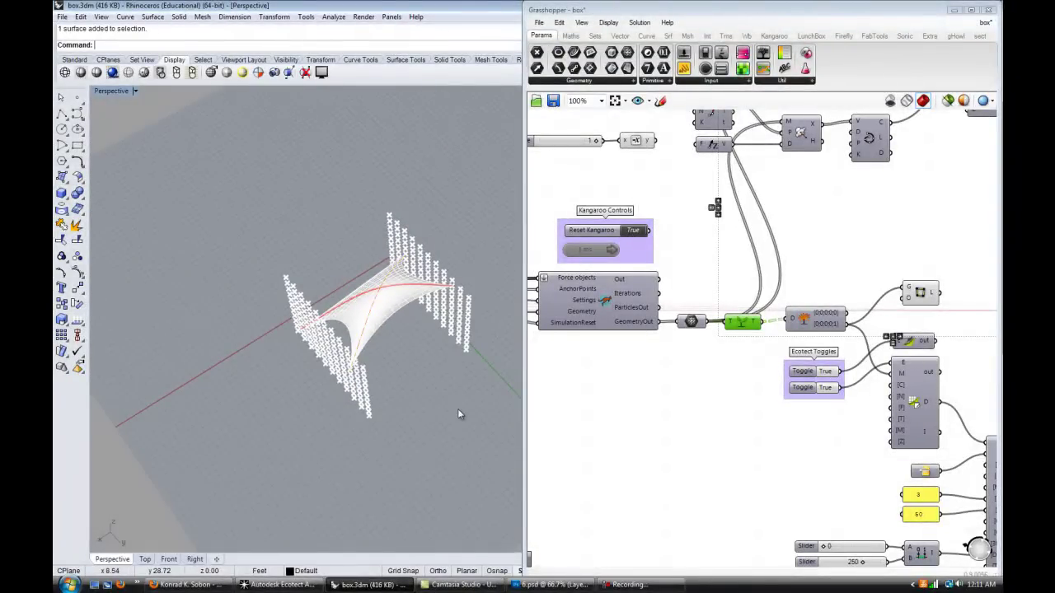
drag(459, 412, 294, 322)
text(m)
key(Return)
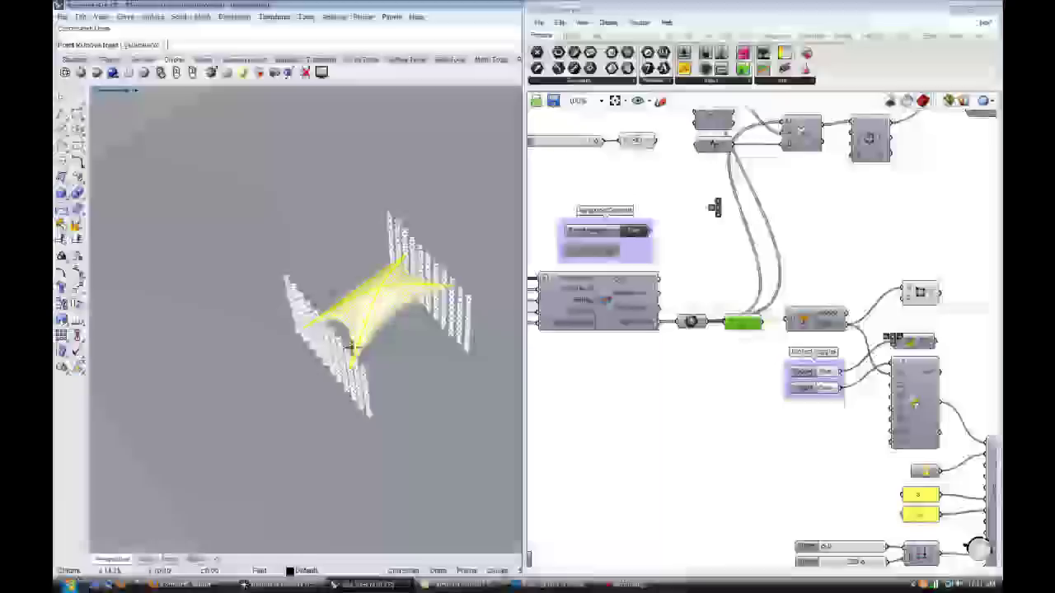
scroll(348, 343, down, 7)
click(258, 310)
click(337, 417)
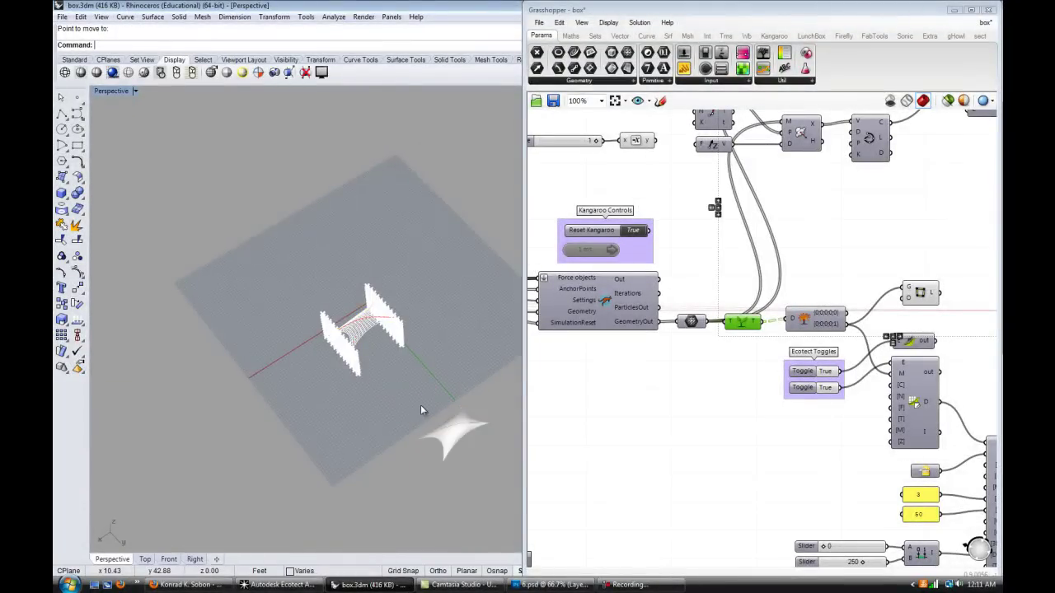
scroll(420, 405, up, 3)
Step: Turn off the preview of the two mesh deconstruction components that display the corner point grids
scroll(738, 287, down, 5)
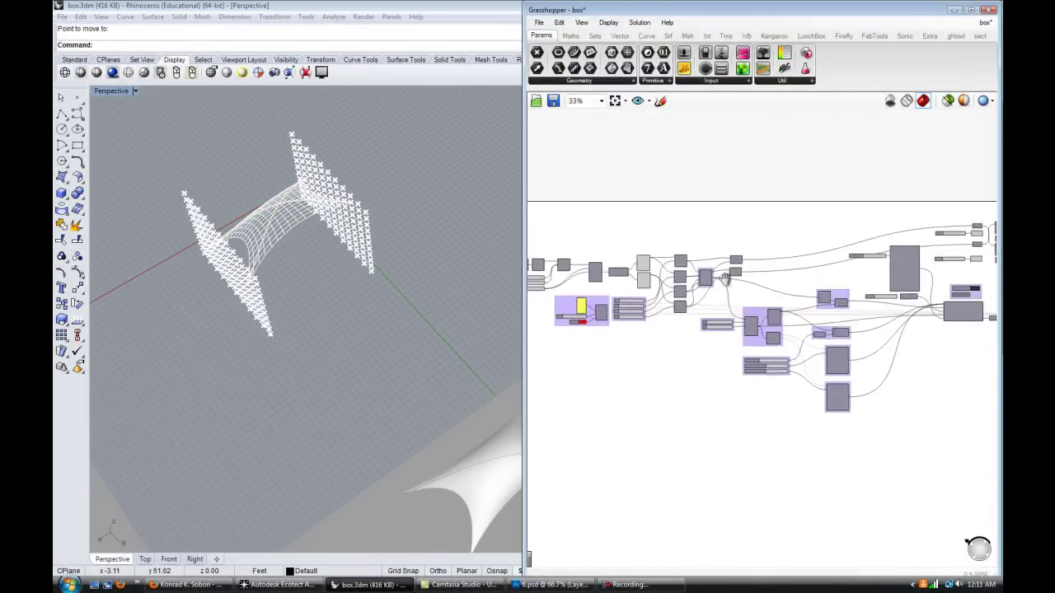
scroll(670, 276, up, 5)
click(590, 286)
shift+click(590, 241)
middle_click(590, 240)
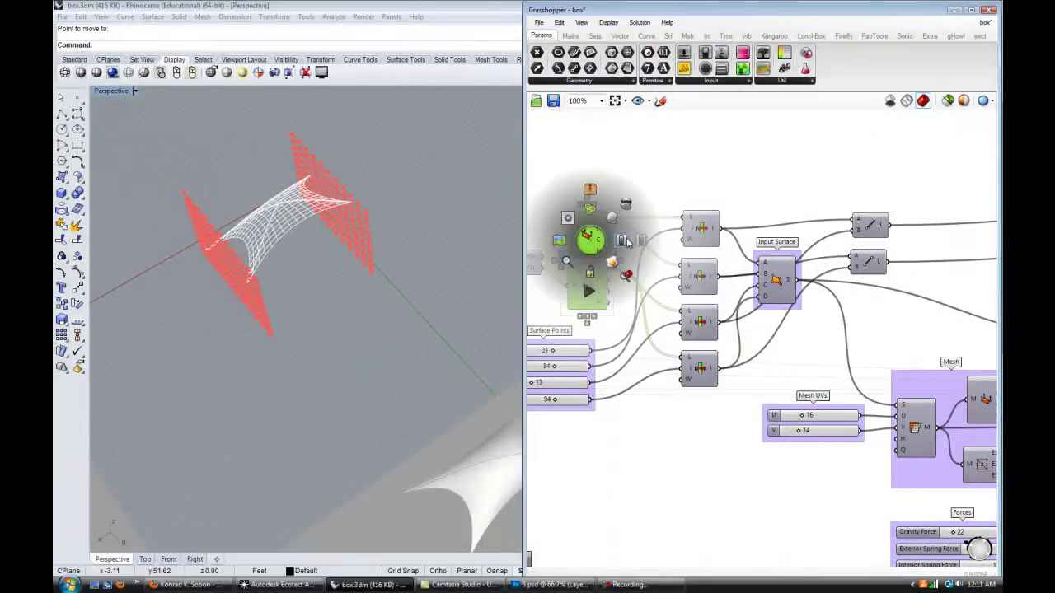
click(626, 205)
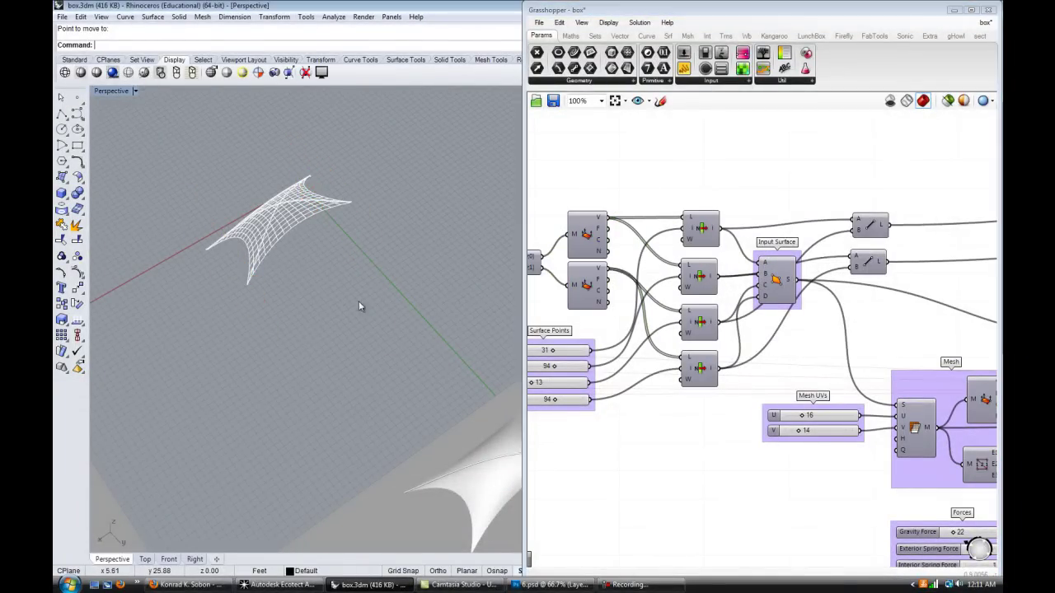
Step: Examine the moved canopy from several angles, highlighting its mesh and two cable surfaces
scroll(360, 303, down, 5)
scroll(433, 351, up, 7)
click(429, 351)
scroll(429, 352, down, 4)
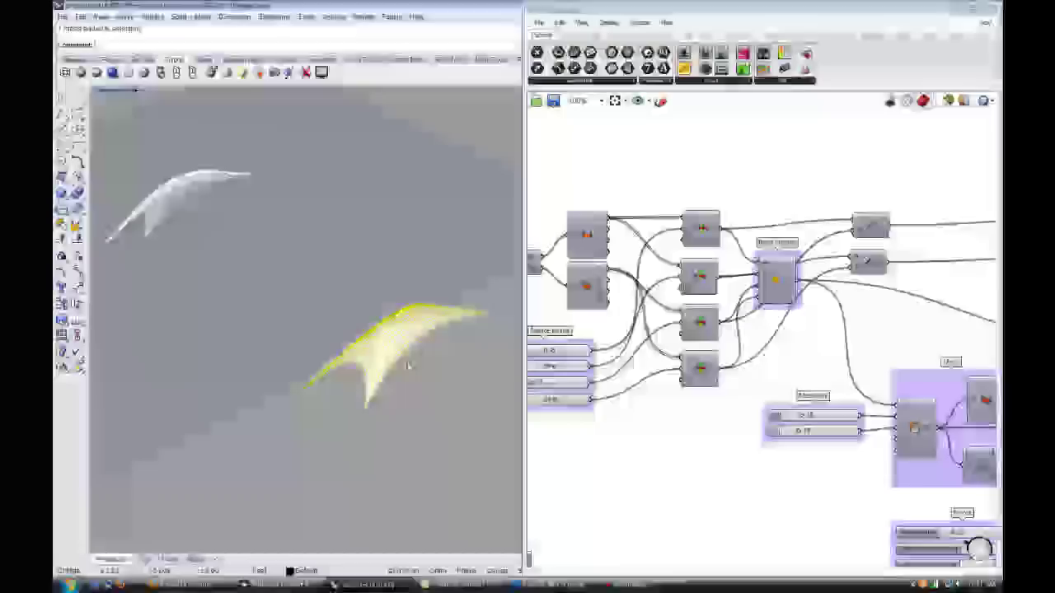
right_drag(428, 351, 240, 233)
click(436, 410)
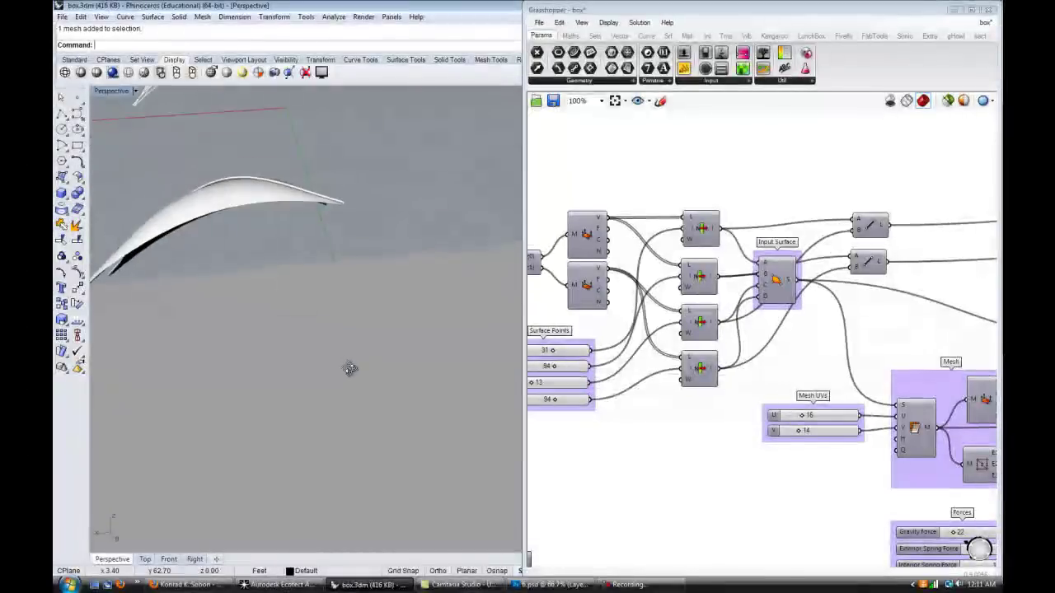
right_drag(348, 370, 388, 418)
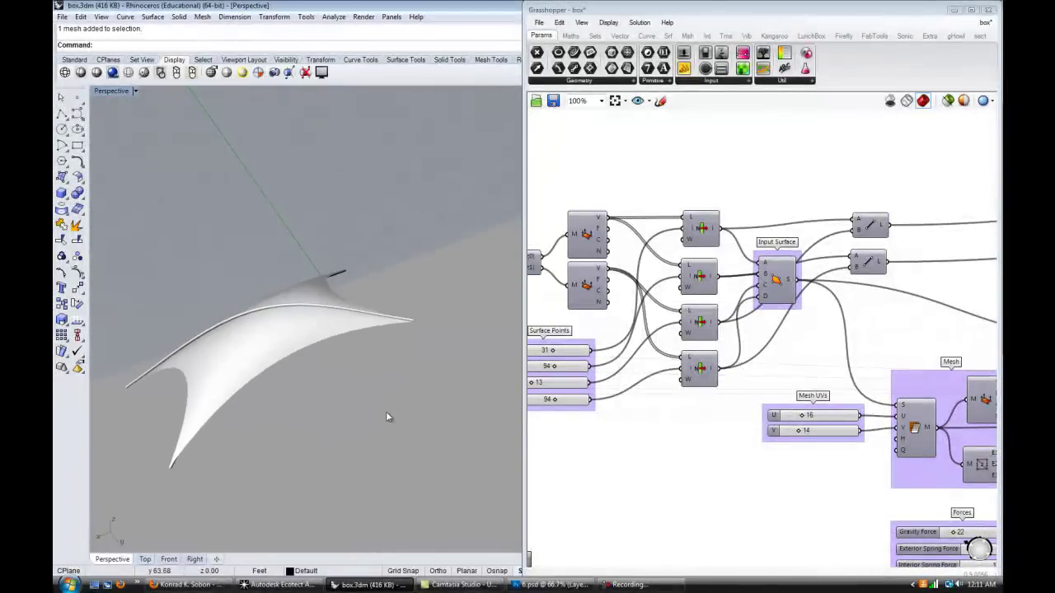
drag(388, 419, 210, 264)
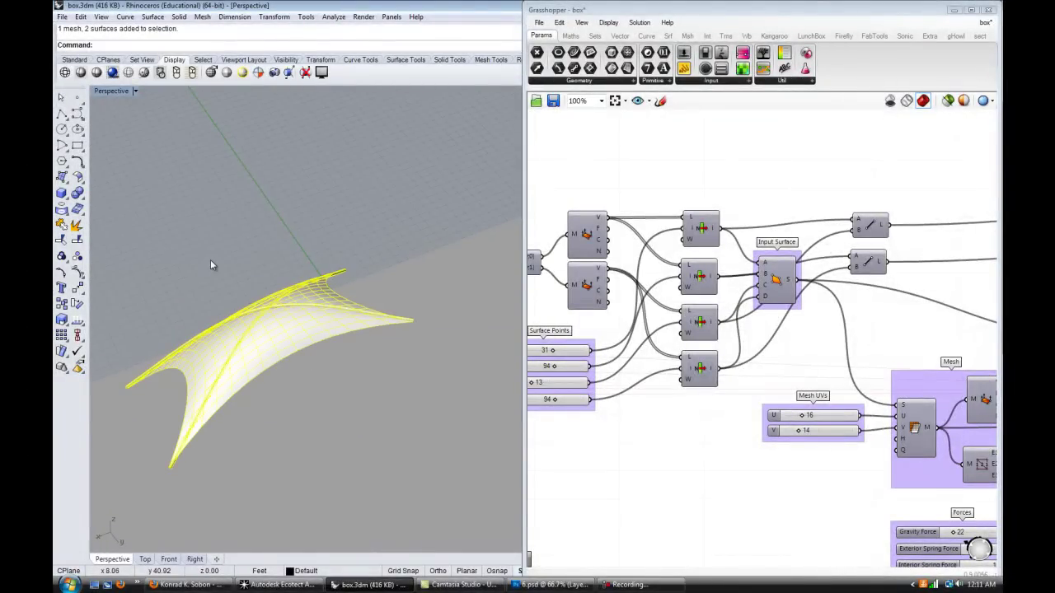
click(338, 410)
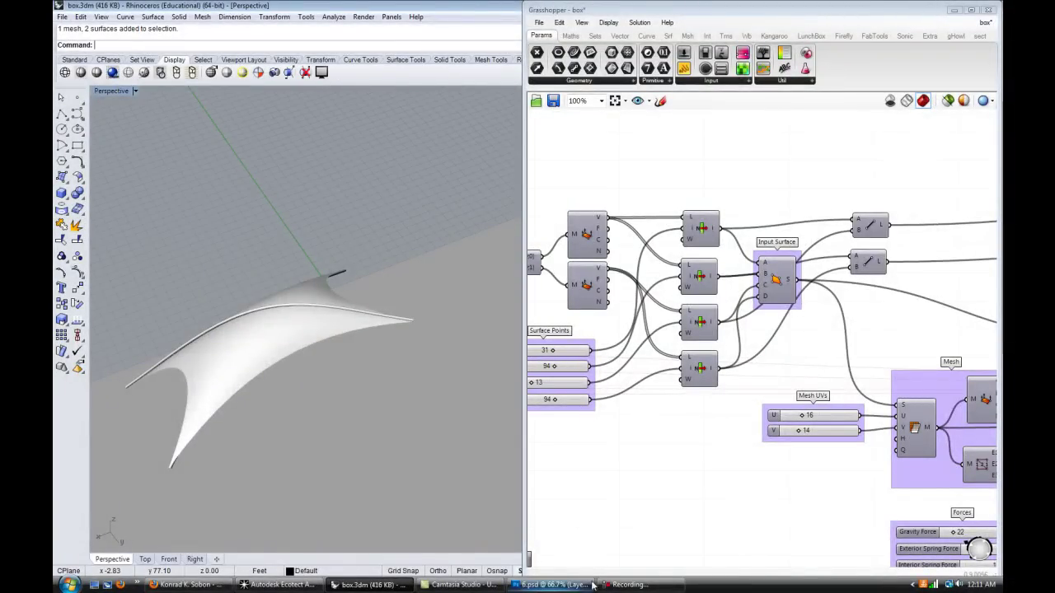
Step: Switch to Ecotect and examine the peak radiation results on the canopy from several angles
click(281, 584)
mouse_move(542, 296)
middle_down()
mouse_move(584, 329)
mouse_move(404, 311)
mouse_move(564, 303)
middle_up()
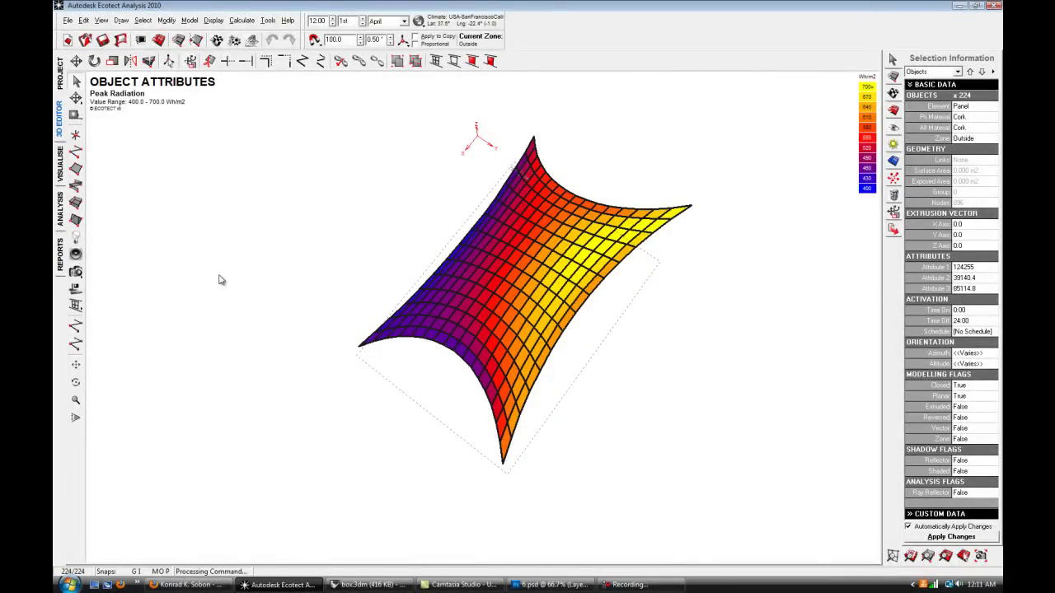
mouse_move(593, 331)
middle_down()
mouse_move(596, 283)
mouse_move(591, 292)
middle_up()
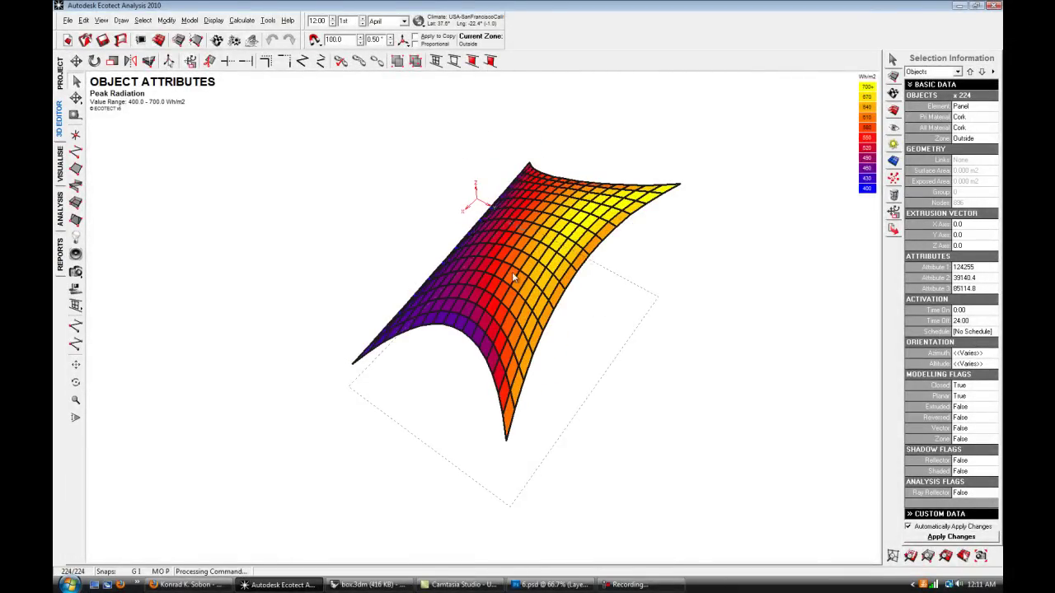
mouse_move(537, 333)
middle_down()
mouse_move(697, 292)
mouse_move(740, 217)
mouse_move(607, 258)
mouse_move(579, 302)
mouse_move(587, 241)
middle_up()
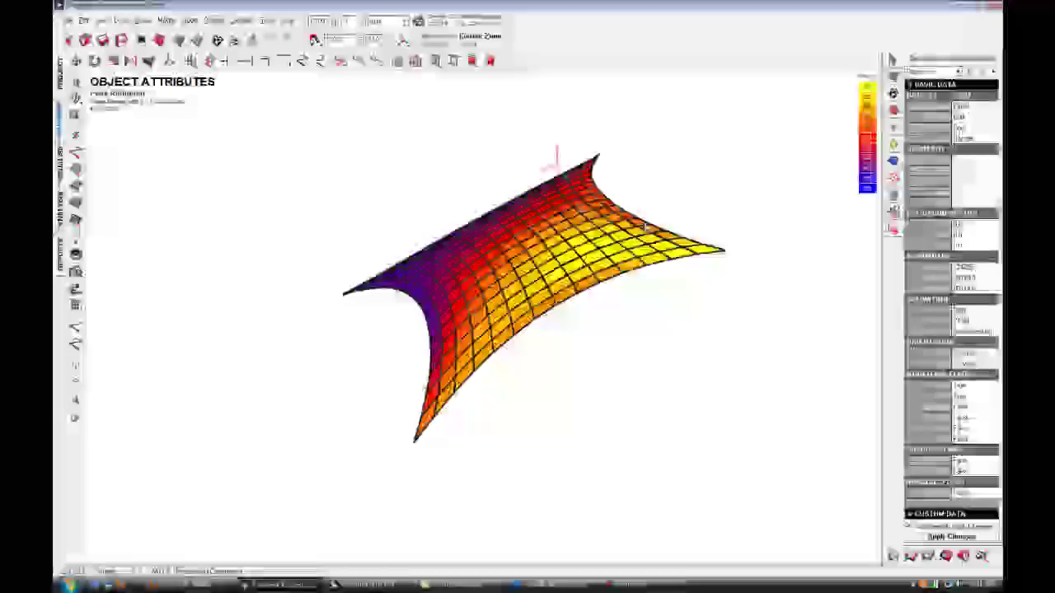
mouse_move(557, 305)
middle_down()
mouse_move(575, 305)
mouse_move(577, 290)
middle_up()
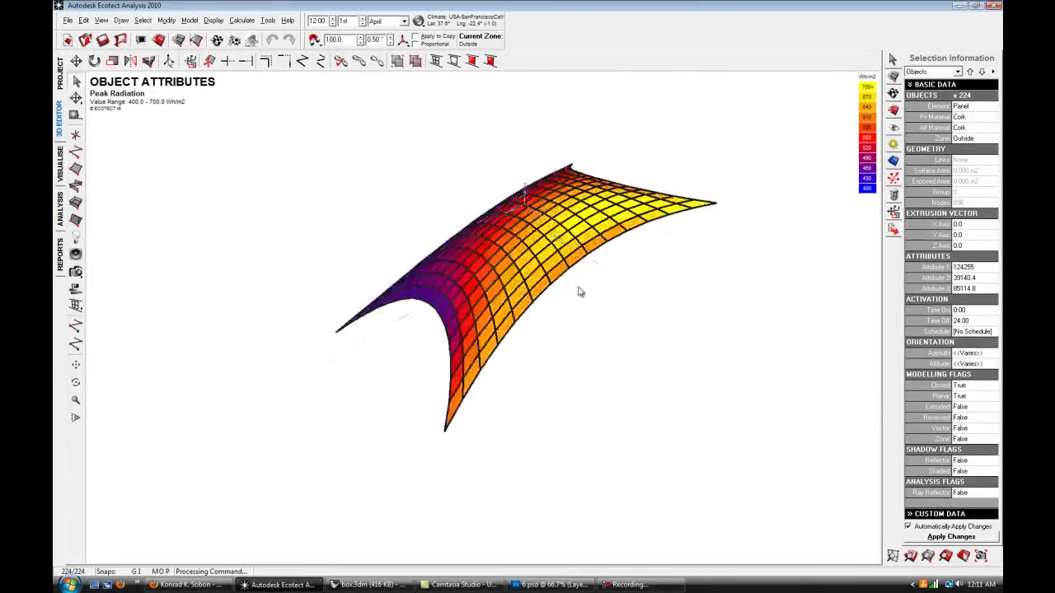
Step: Switch to Photoshop and view the street rendering with canopies in 6.psd
click(527, 585)
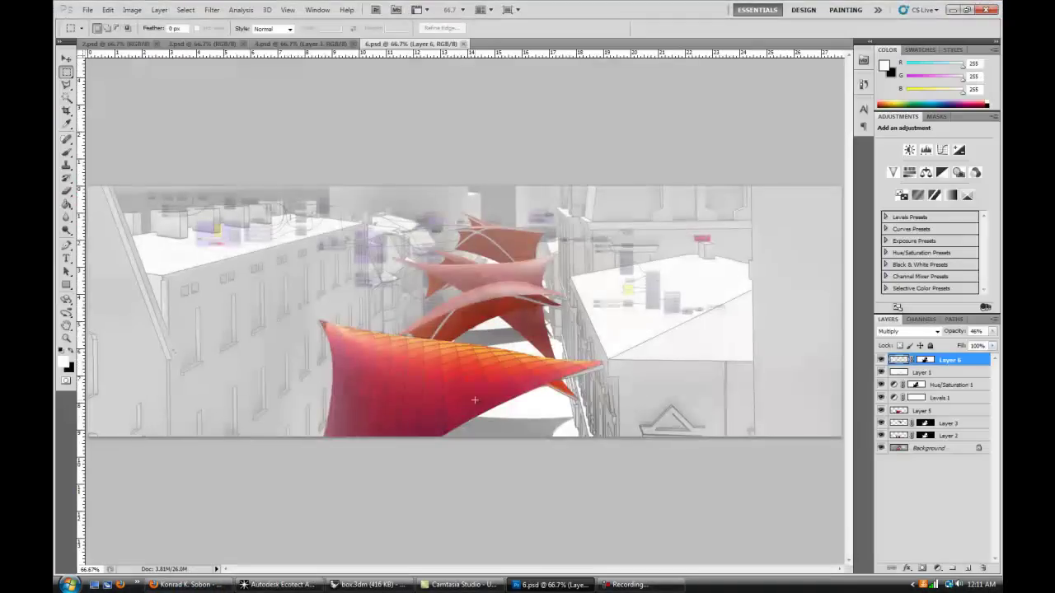